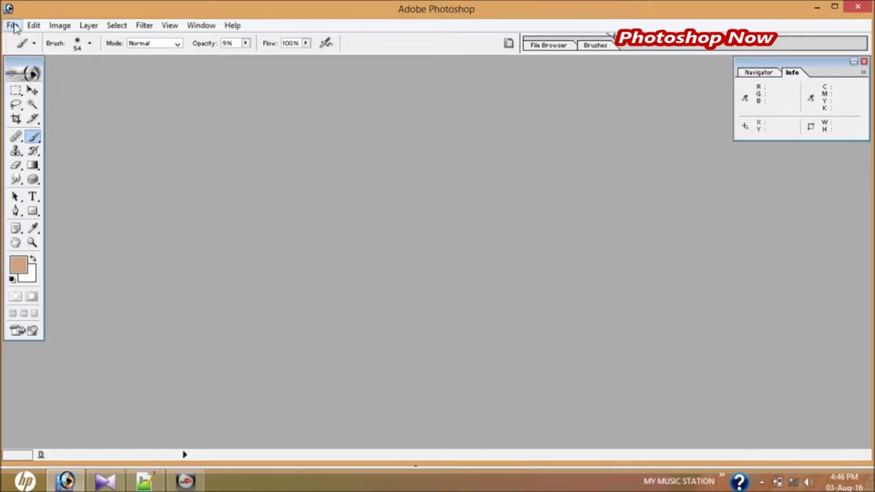
- Open the portrait photo from the Desktop wallpapers folder
left_click(12, 26)
left_click(35, 54)
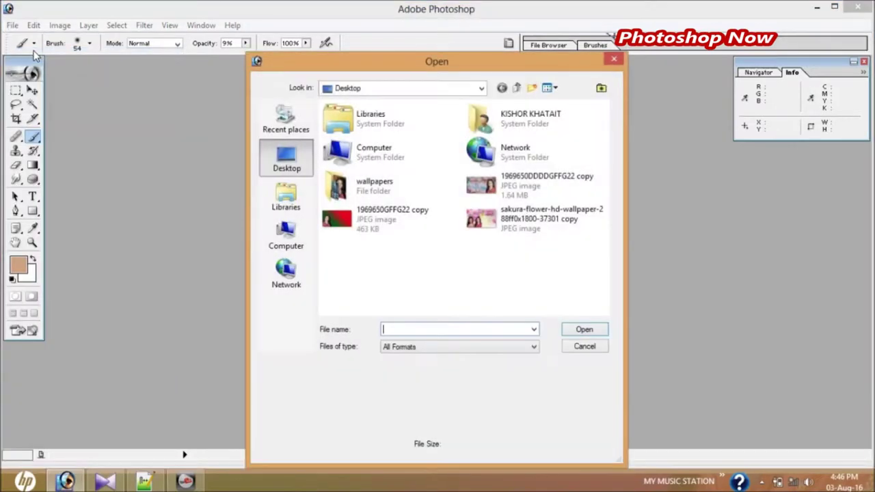
double_click(359, 186)
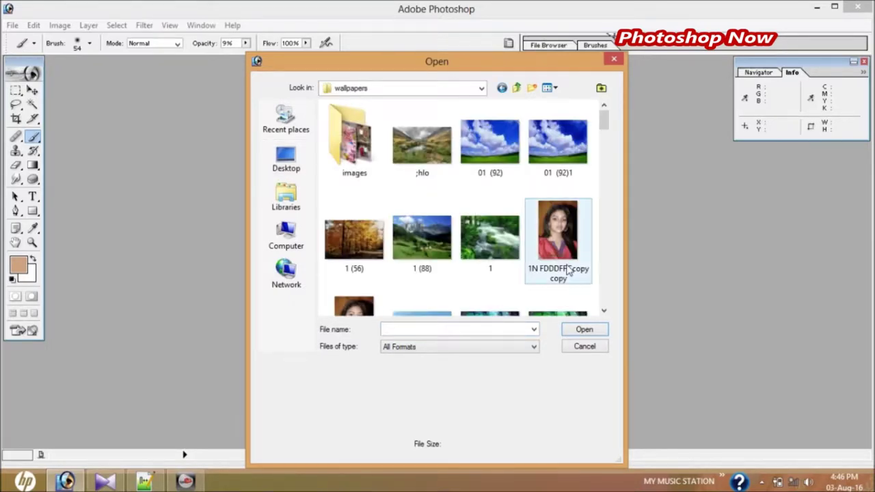
left_click(604, 311)
left_click(603, 311)
left_click(603, 311)
left_click(604, 311)
left_click(603, 311)
left_click(604, 311)
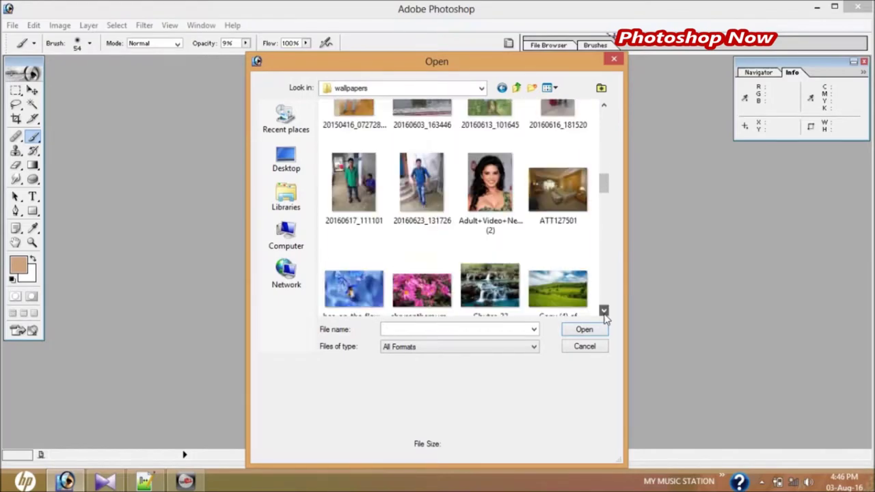
double_click(488, 188)
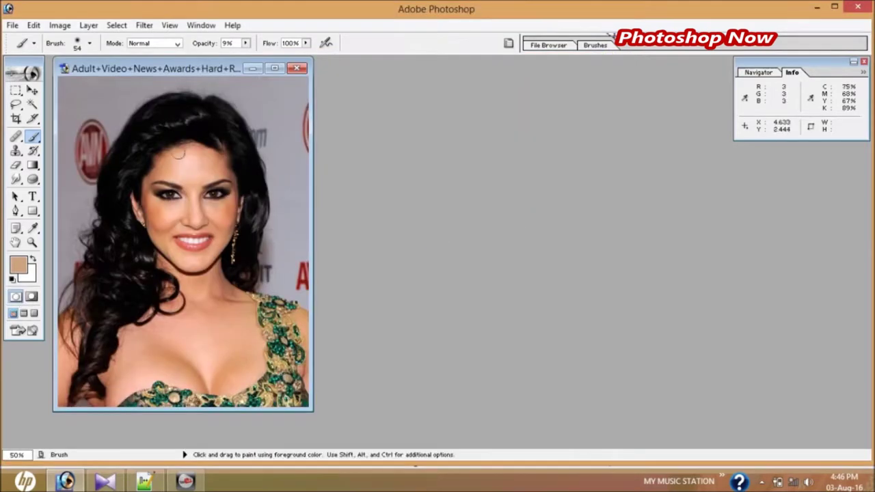
- Open the colored-spheres wallpaper 1960592.jpg and move its window right, beside the portrait
left_click(13, 25)
mouse_move(46, 97)
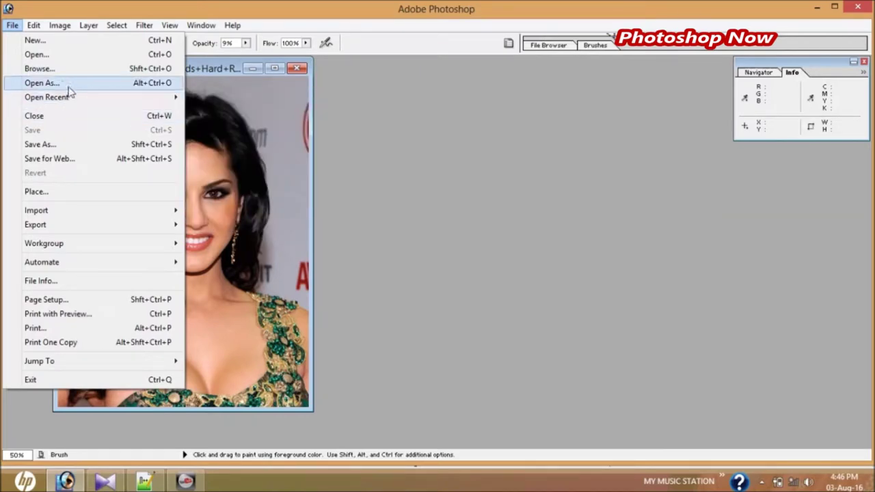
left_click(76, 54)
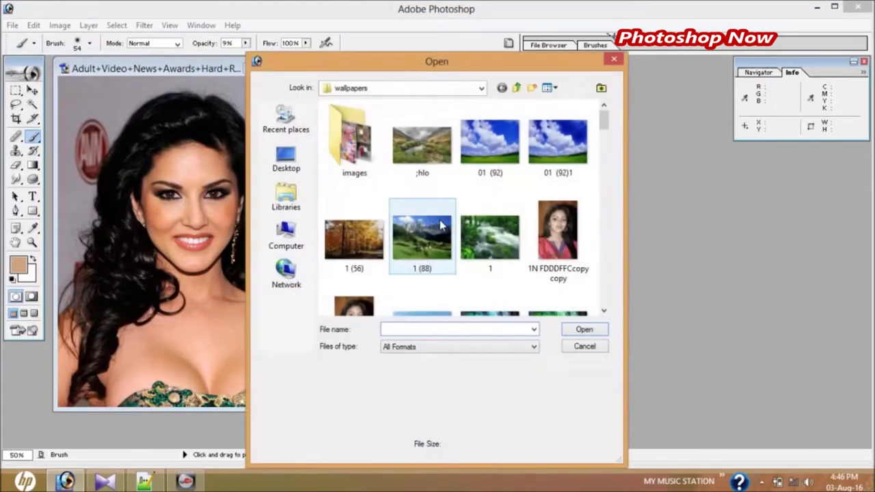
scroll(604, 319, "down", 2)
scroll(605, 320, "down", 2)
scroll(605, 320, "down", 2)
scroll(606, 319, "down", 2)
scroll(606, 316, "down", 1)
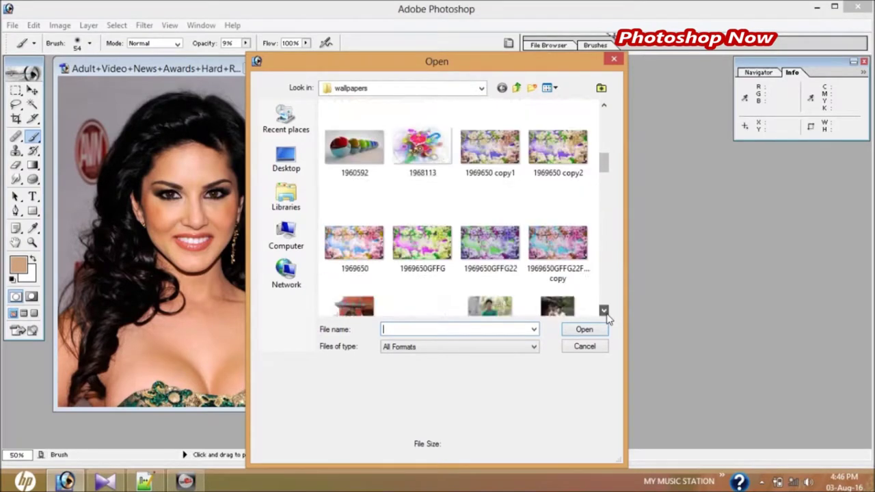
scroll(607, 311, "down", 1)
left_click(604, 110)
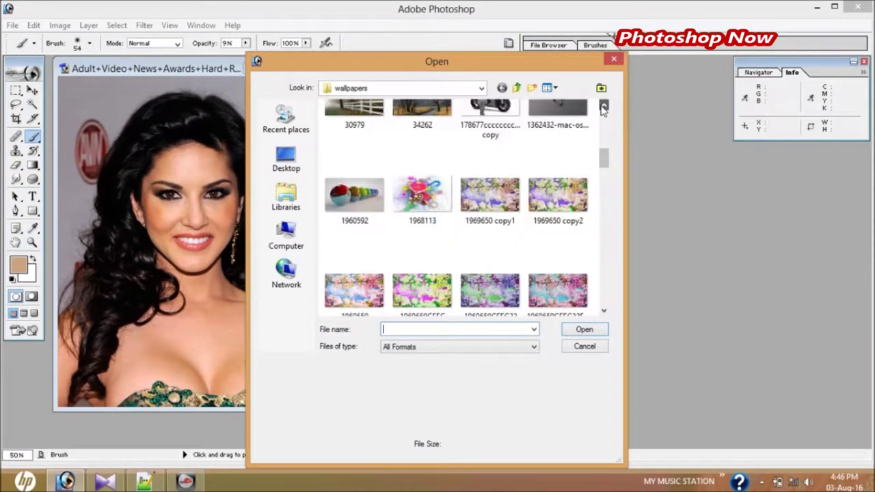
double_click(342, 198)
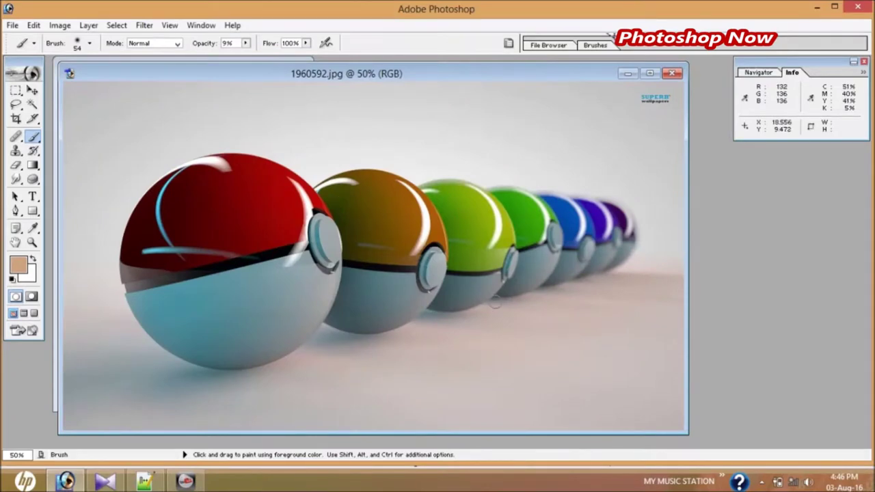
mouse_move(172, 72)
left_mouse_down()
mouse_move(450, 69)
mouse_move(433, 58)
left_mouse_up()
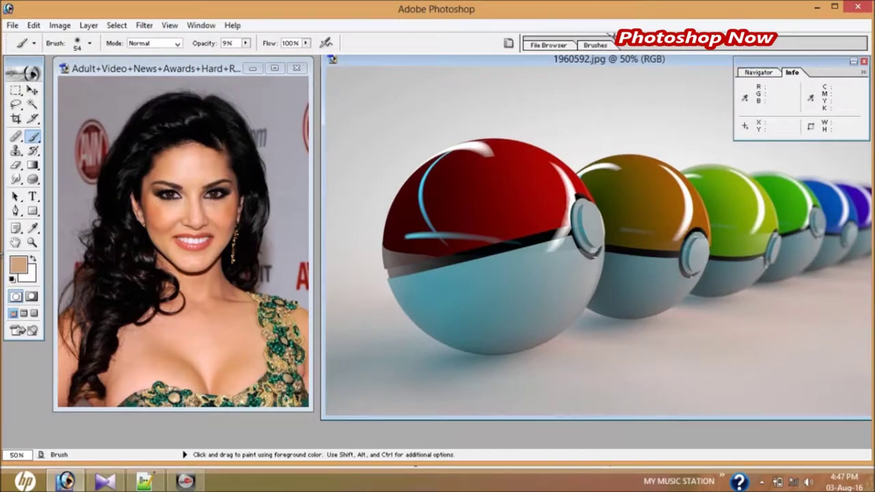
- Trace a Lasso selection around the woman and her hair in the portrait
left_click(15, 104)
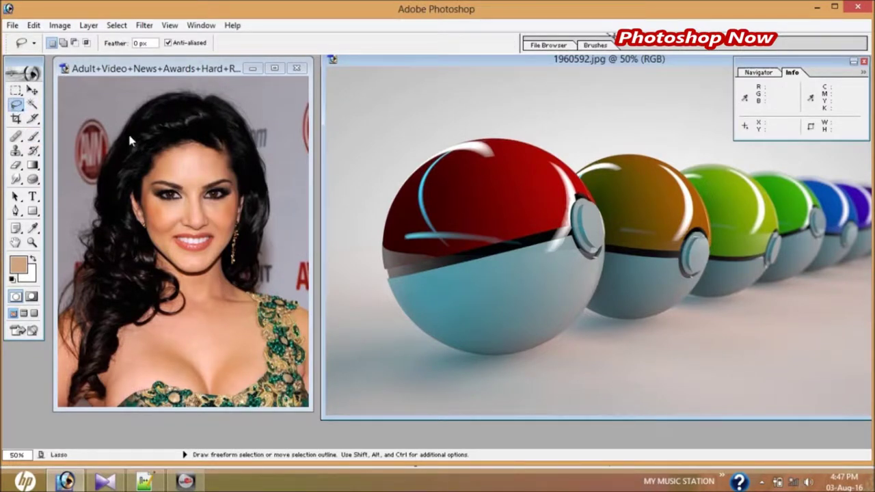
left_click(113, 119)
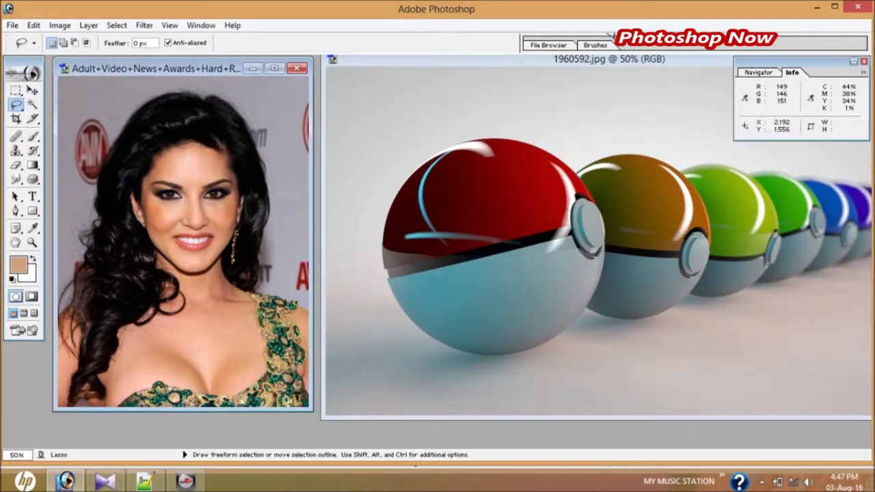
mouse_move(137, 120)
left_mouse_down()
mouse_move(176, 99)
mouse_move(210, 101)
left_mouse_up()
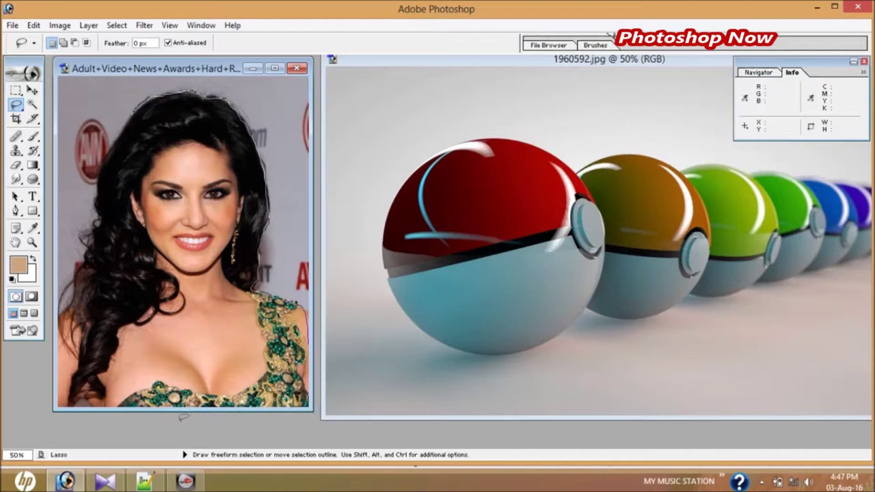
mouse_move(58, 406)
left_mouse_down()
mouse_move(57, 337)
mouse_move(82, 275)
mouse_move(81, 249)
left_mouse_up()
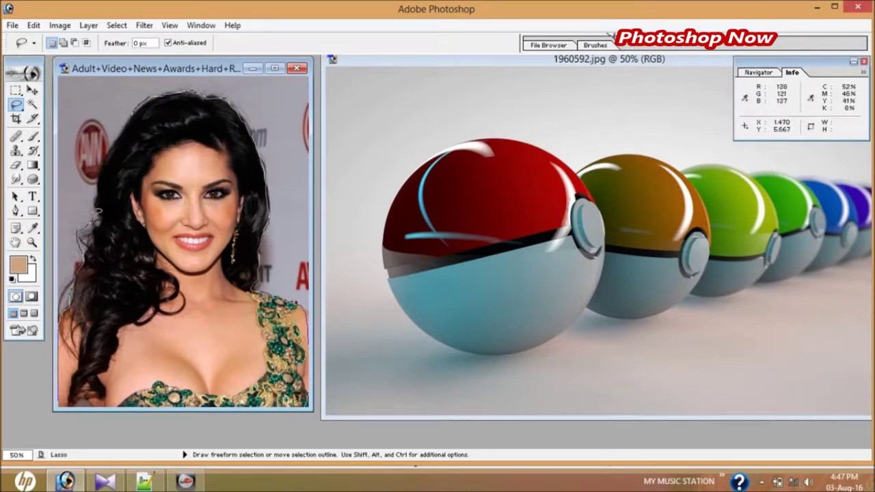
mouse_move(104, 177)
left_mouse_down()
mouse_move(134, 117)
mouse_move(158, 100)
left_mouse_up()
left_click_drag(307, 403, 62, 407)
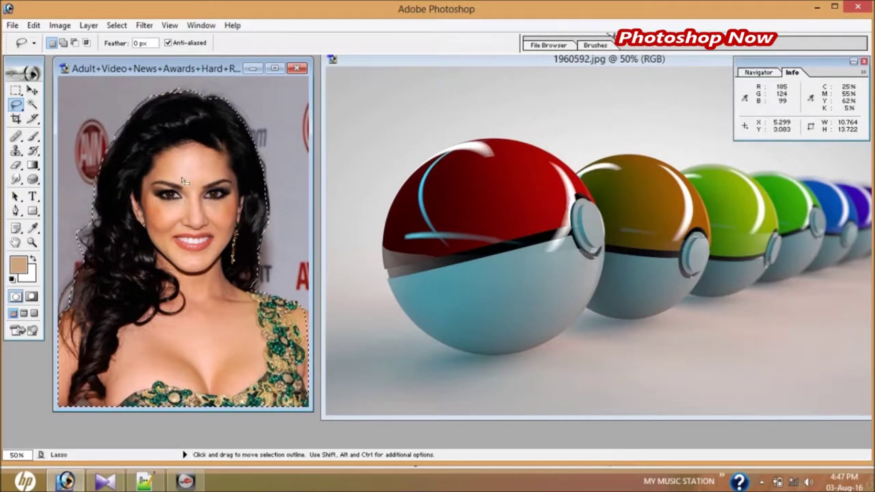
- Feather the selection by 50 pixels
right_click(174, 213)
left_click(210, 244)
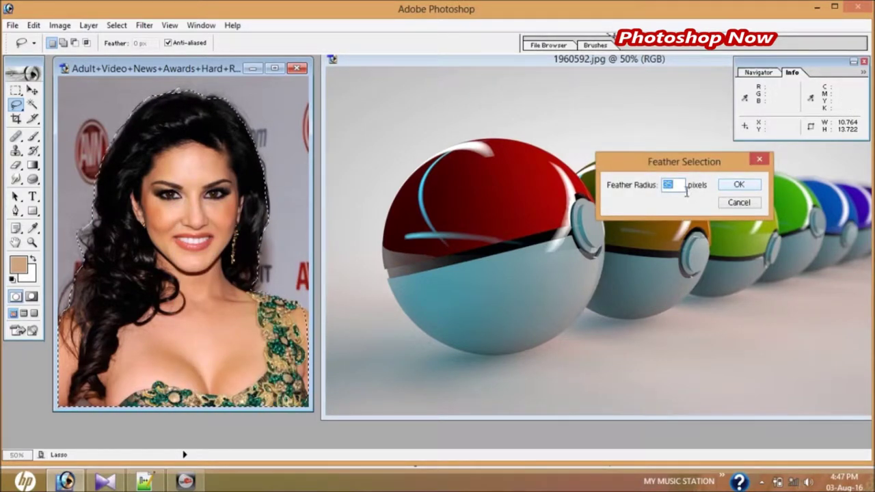
type("50")
key("Return")
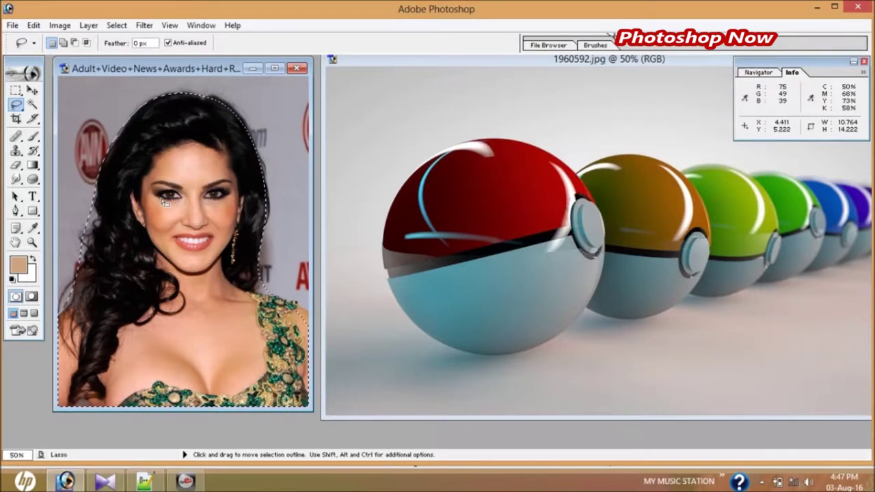
left_click(33, 91)
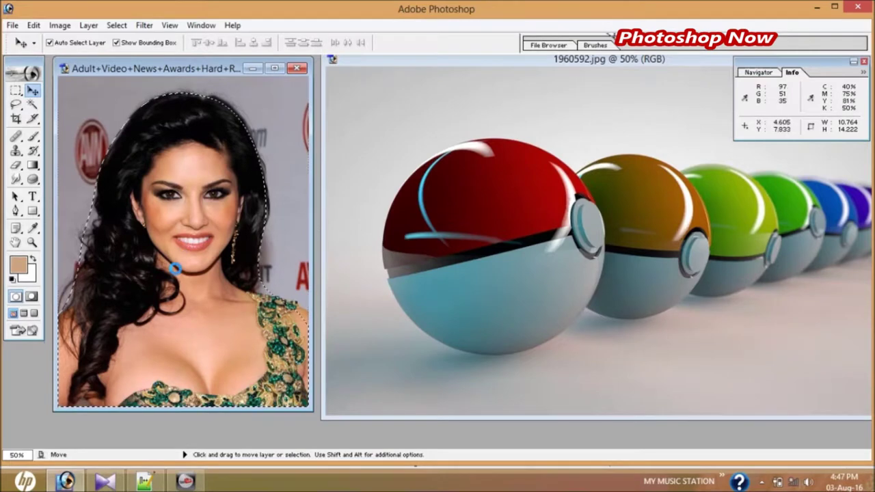
- Drag the feathered woman into 1960592.jpg and maximize that document window
left_click_drag(168, 256, 546, 283)
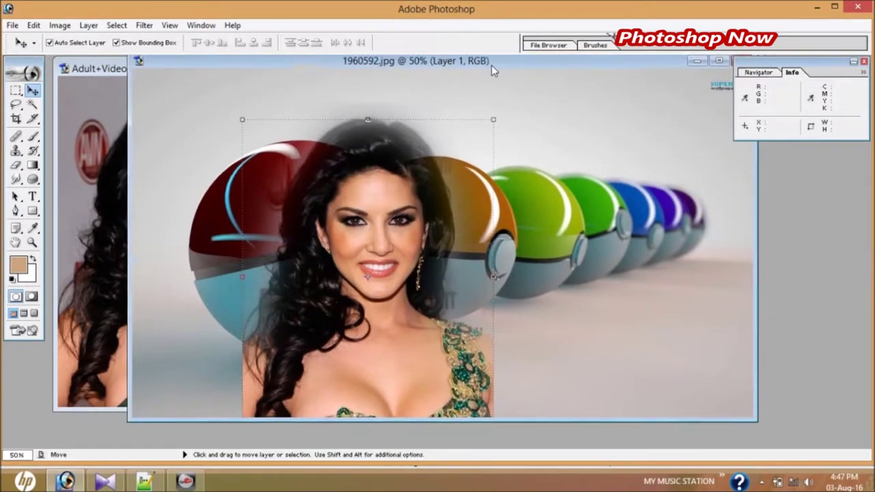
left_click_drag(687, 67, 491, 71)
left_click(715, 63)
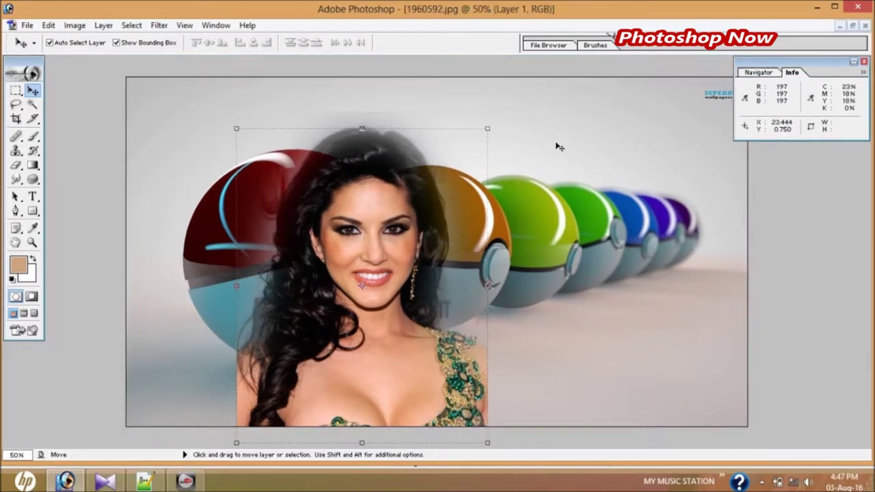
- Free-transform the portrait to about 84% height, narrower, and place it at the wallpaper's right edge
key("ctrl+t")
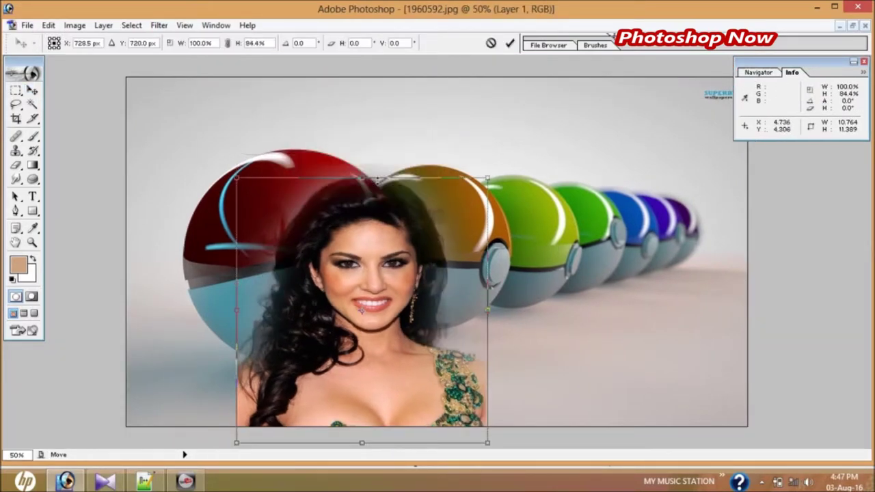
left_click_drag(362, 442, 362, 392)
left_click_drag(387, 219, 396, 255)
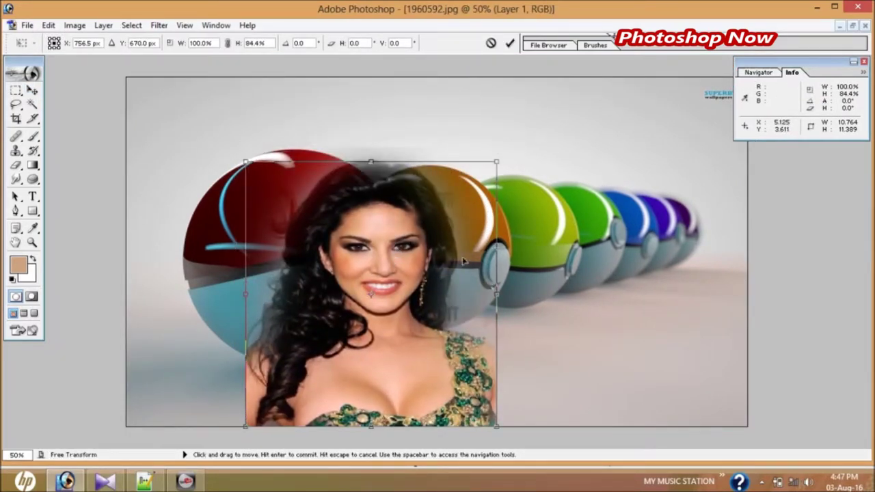
left_click_drag(503, 302, 450, 296)
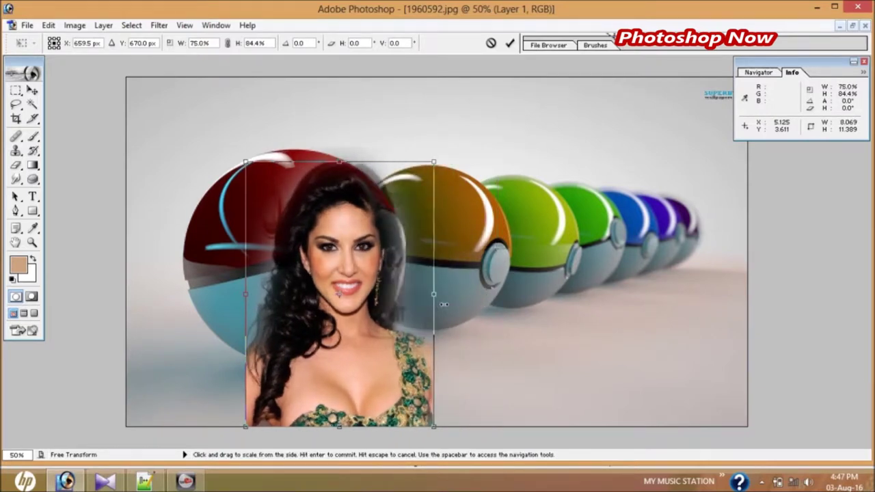
left_click_drag(348, 163, 348, 155)
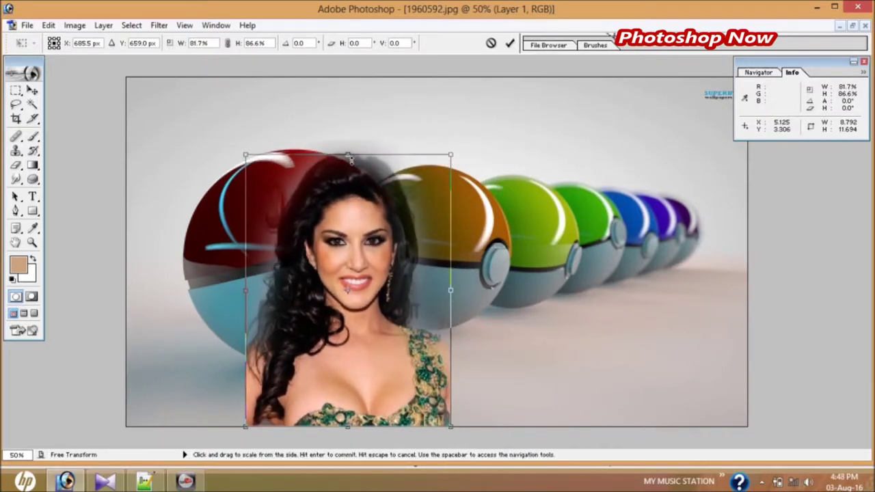
left_click_drag(368, 303, 667, 301)
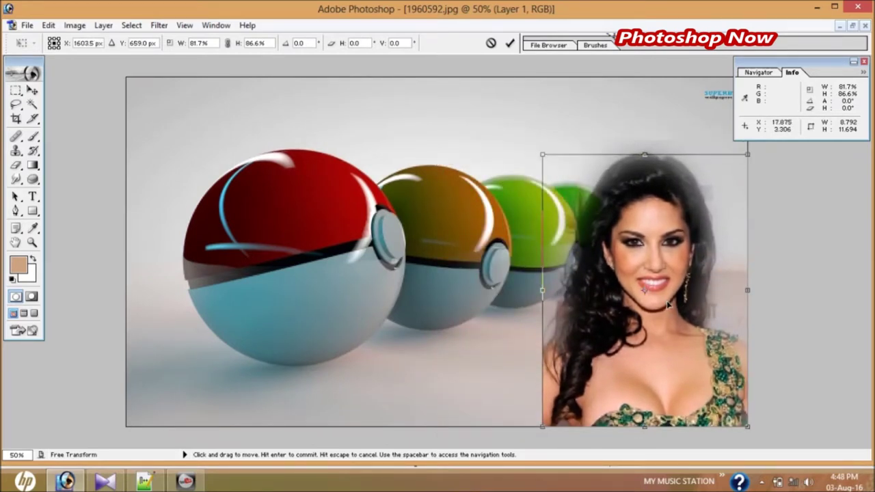
key("Return")
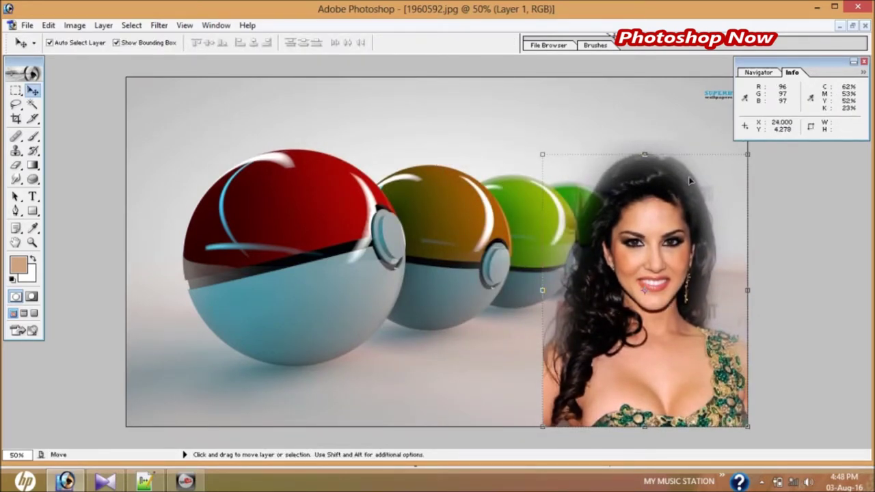
left_click_drag(653, 157, 652, 152)
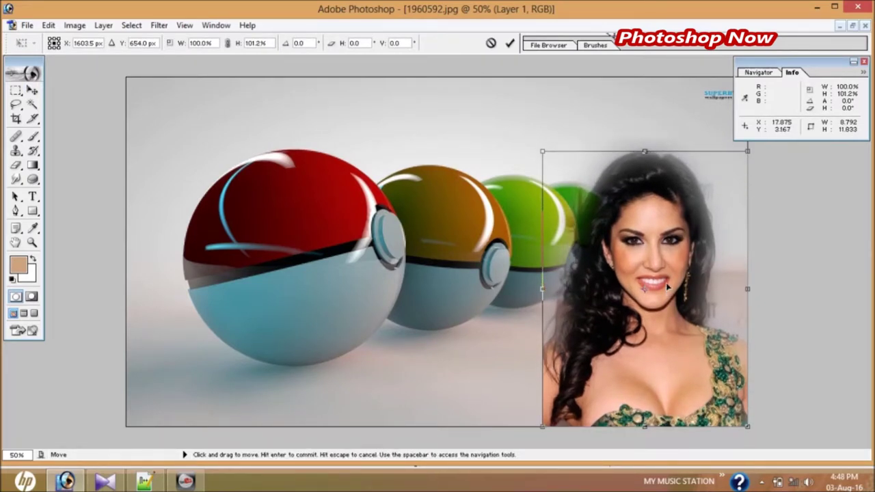
key("Return")
left_click(443, 315)
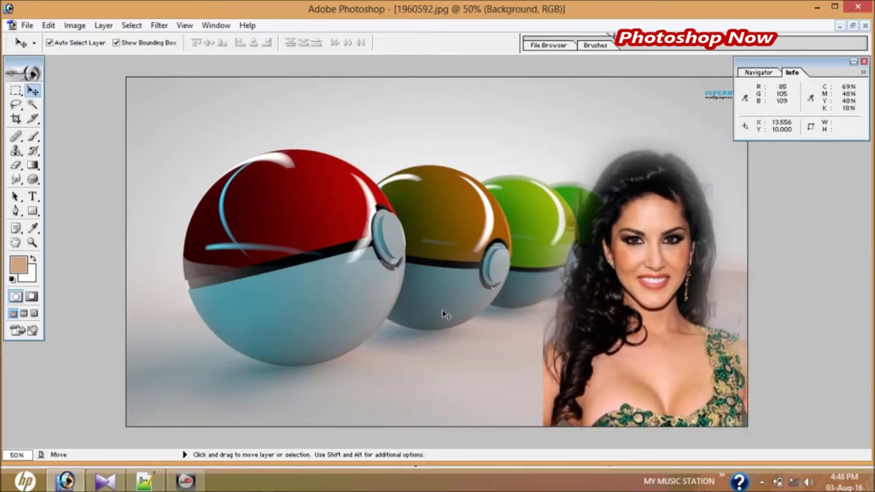
- Zoom to 100%, then 200%, and scroll right and down to the woman's neck and collarbone
key("ctrl+alt+0")
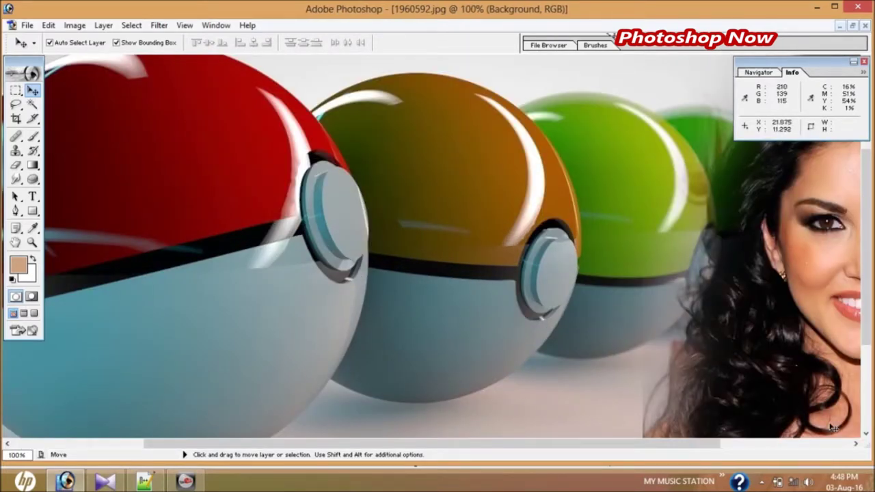
left_click(855, 443)
left_click(855, 443)
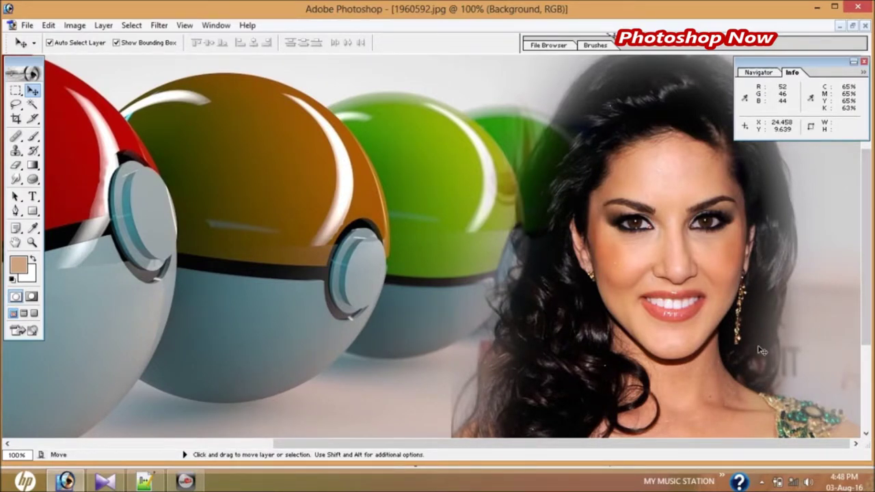
key("ctrl+plus")
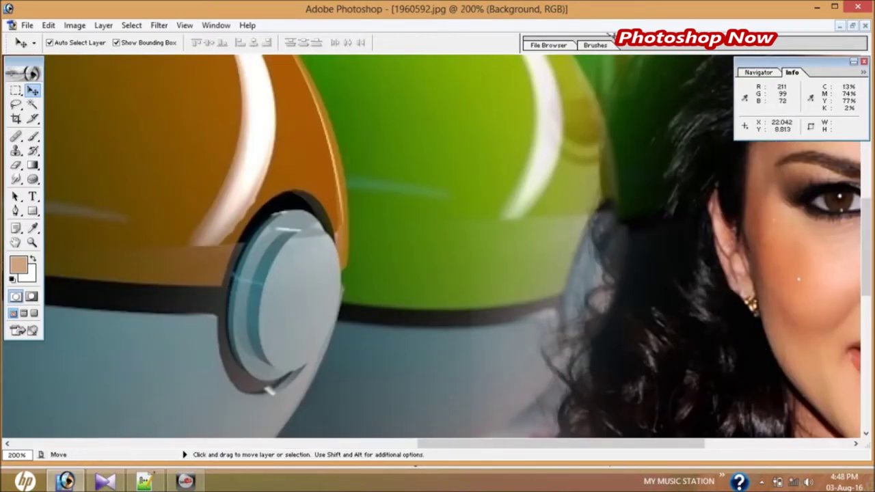
left_click(855, 444)
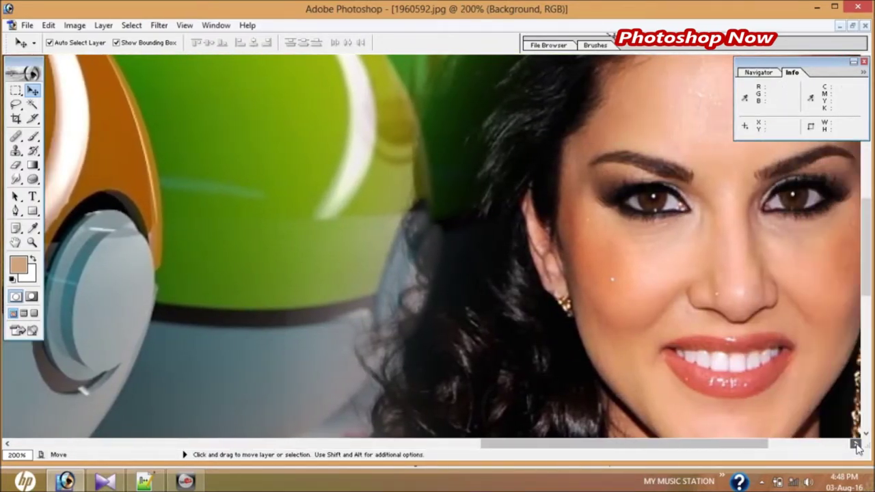
left_click(855, 444)
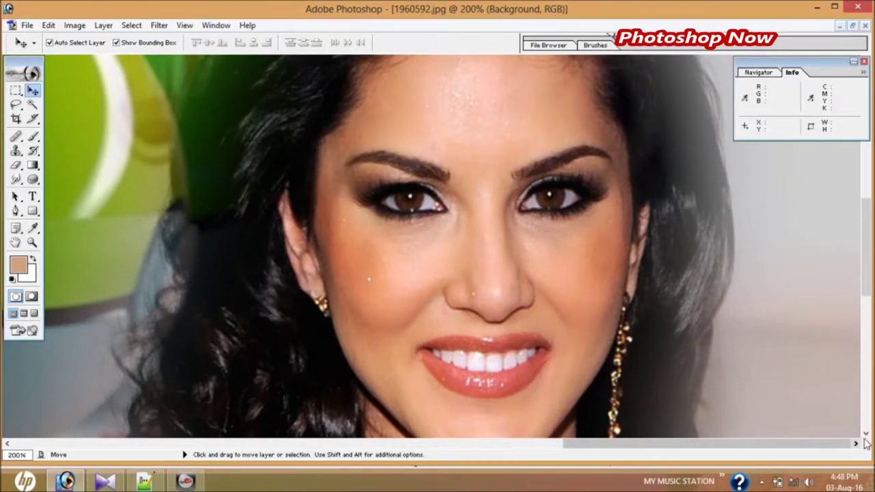
left_click(865, 434)
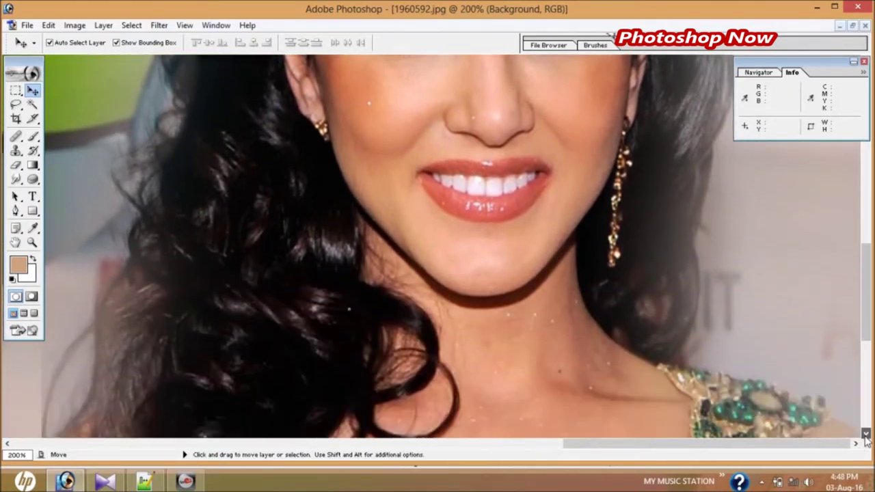
left_click(865, 434)
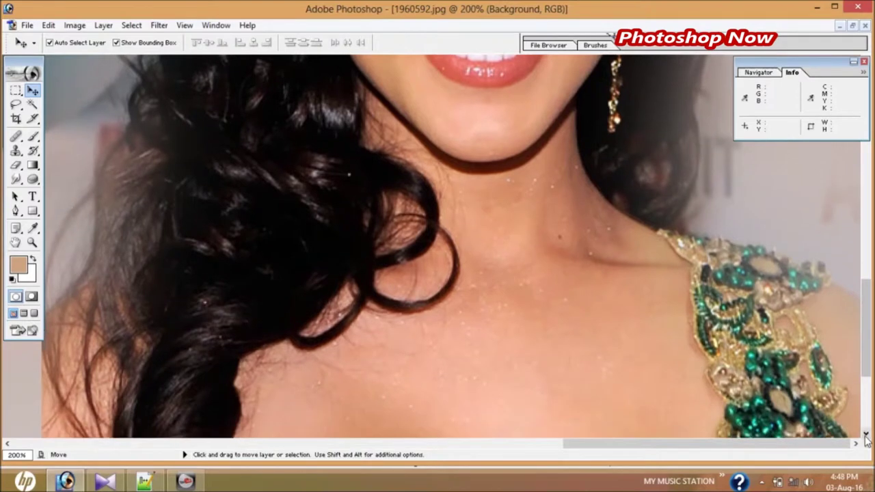
left_click(865, 436)
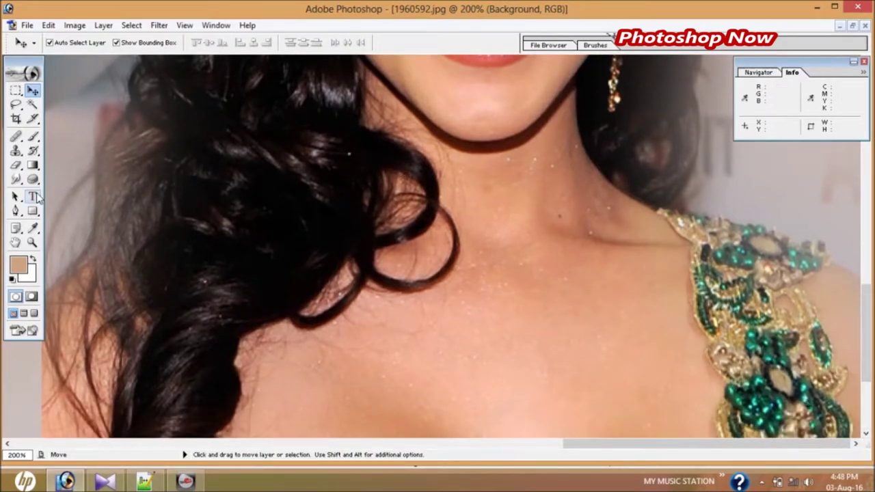
- Sample a light peach skin tone and brush it faintly over the collarbone
left_click(34, 229)
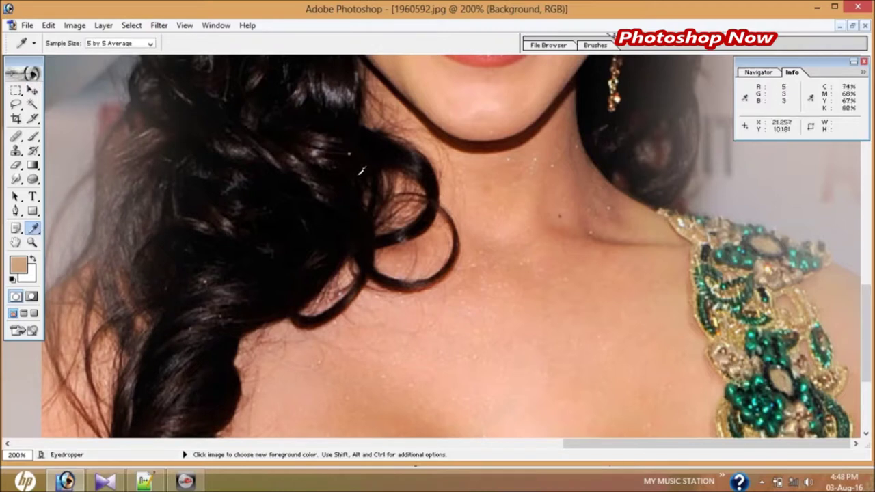
left_click(471, 110)
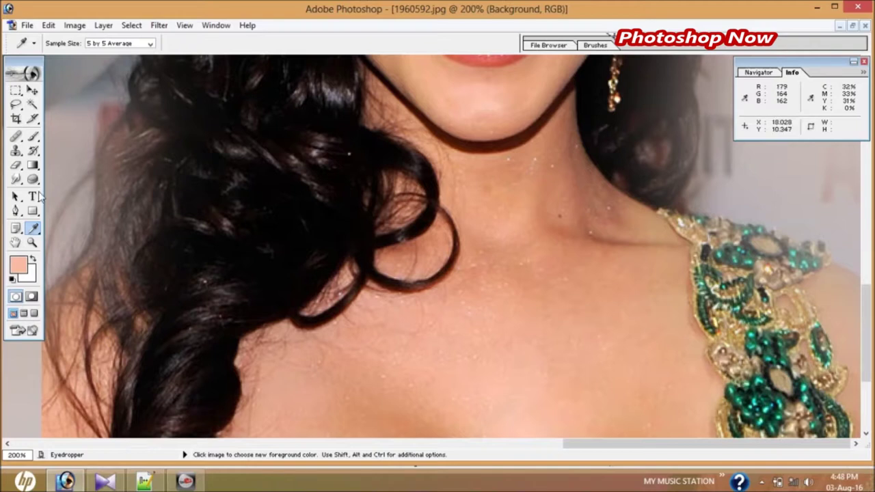
left_click(32, 137)
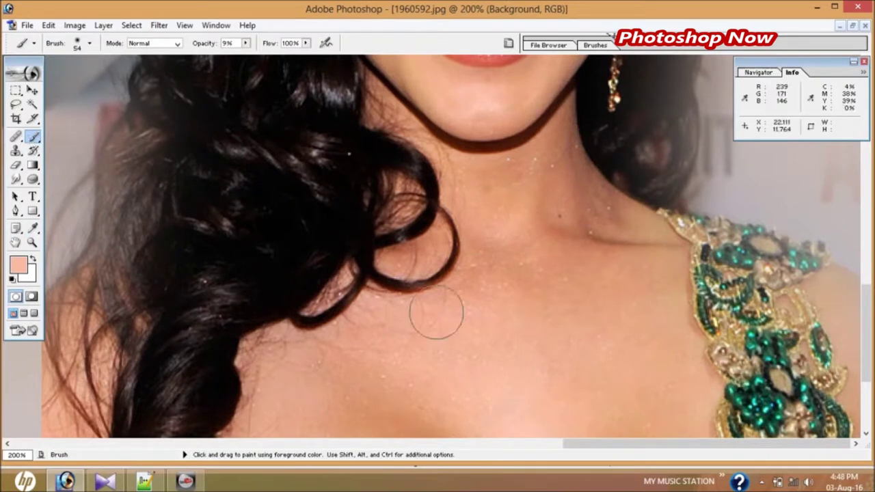
left_click_drag(513, 311, 521, 299)
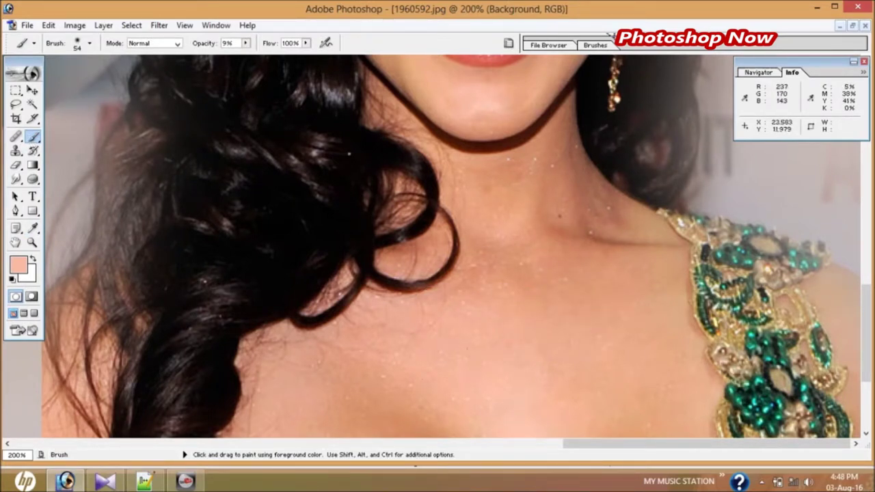
left_click_drag(521, 299, 479, 331)
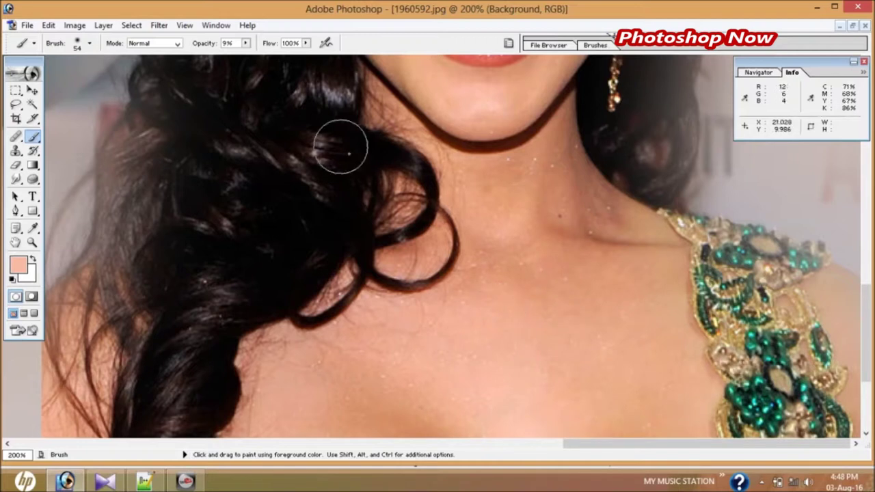
- Paint the collarbone at 28% opacity, then raise brush opacity to 77% and resample the skin
left_click(245, 43)
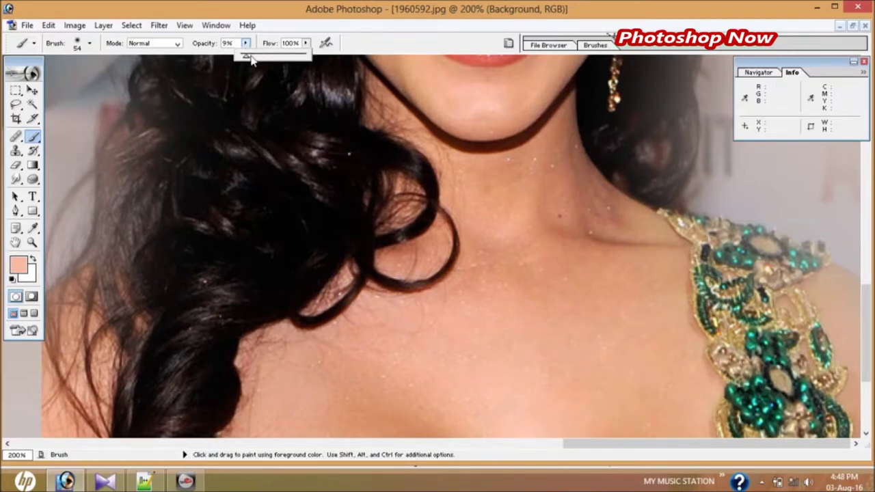
left_click(537, 321)
mouse_move(526, 299)
left_mouse_down()
mouse_move(494, 293)
mouse_move(486, 353)
mouse_move(447, 367)
mouse_move(448, 335)
mouse_move(595, 275)
mouse_move(480, 306)
mouse_move(459, 284)
left_mouse_up()
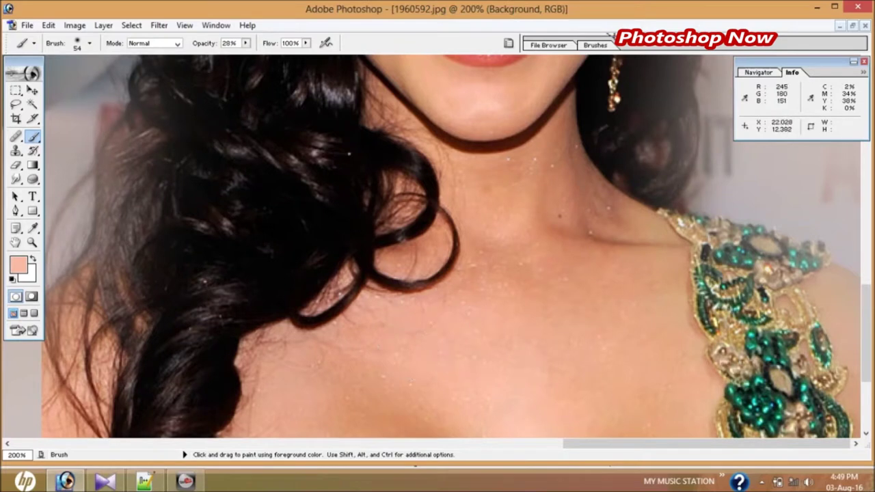
left_click(245, 43)
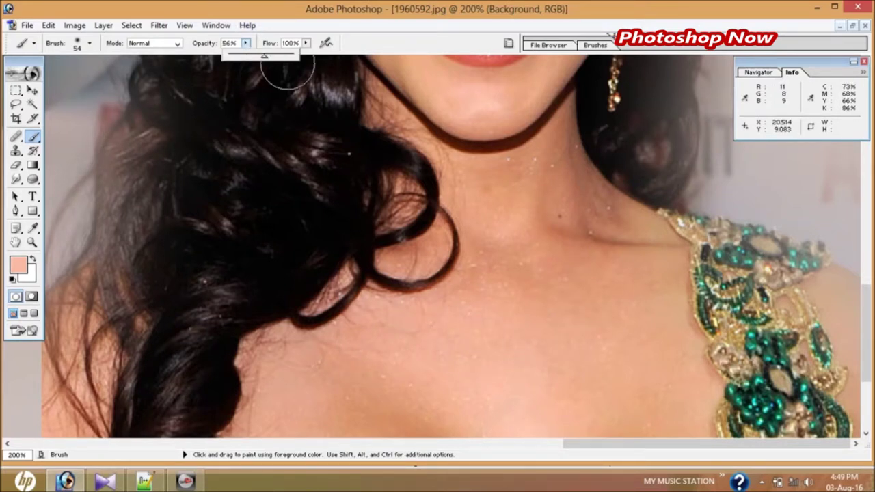
left_click_drag(281, 57, 292, 82)
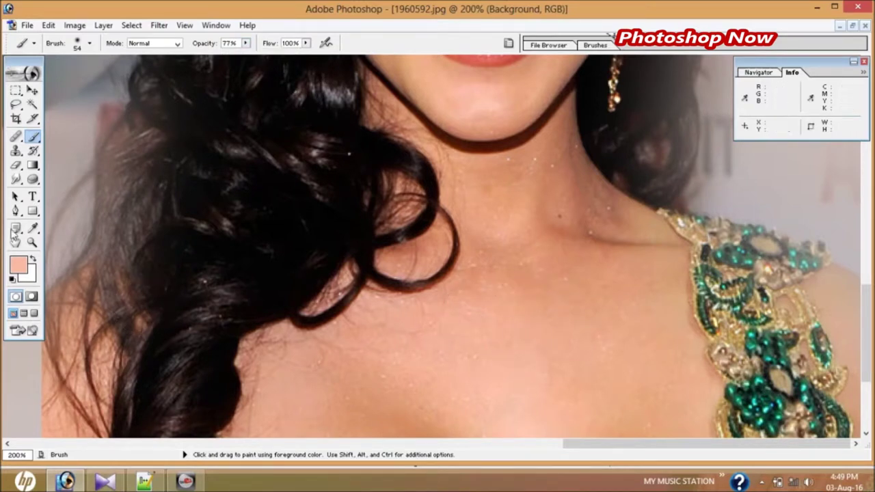
left_click(32, 227)
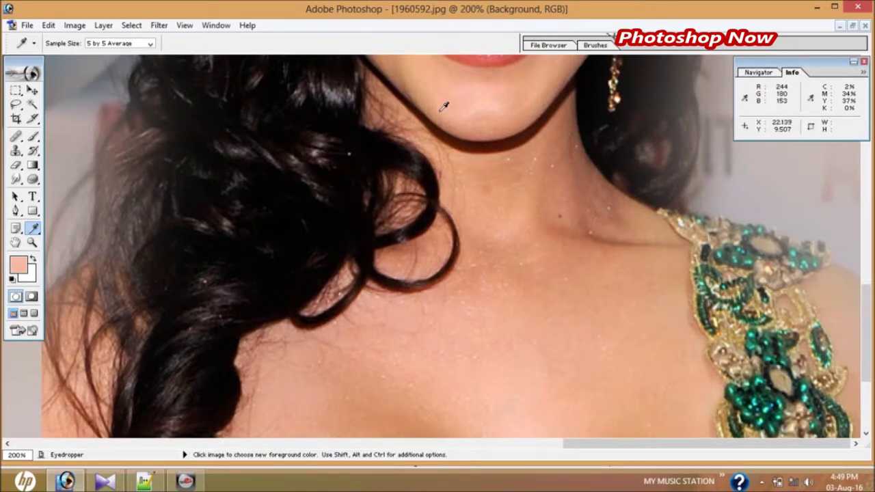
left_click(33, 136)
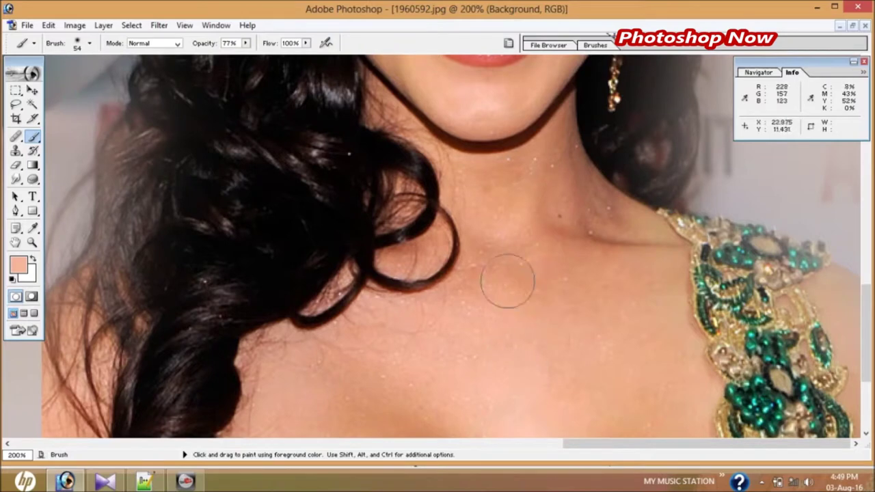
- Zoom out to view the whole composition, then zoom back to 200% and scroll to the face
key("ctrl+minus")
key("ctrl+minus")
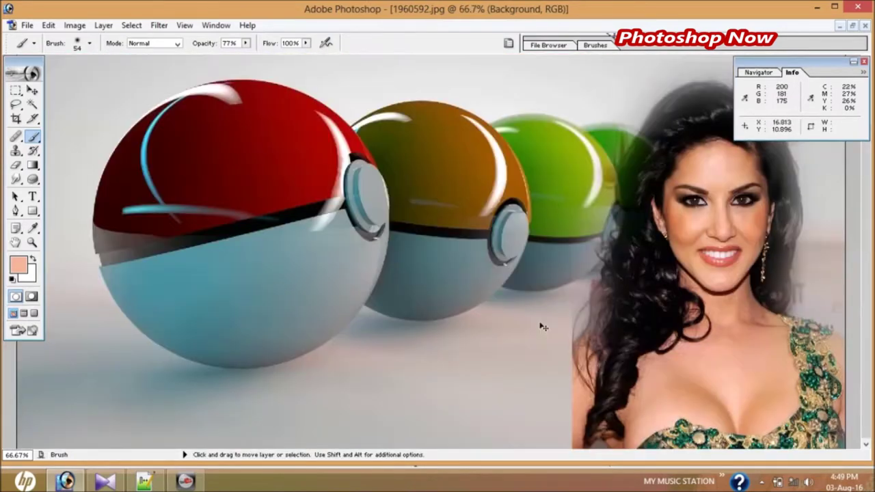
key("ctrl+plus")
key("ctrl+plus")
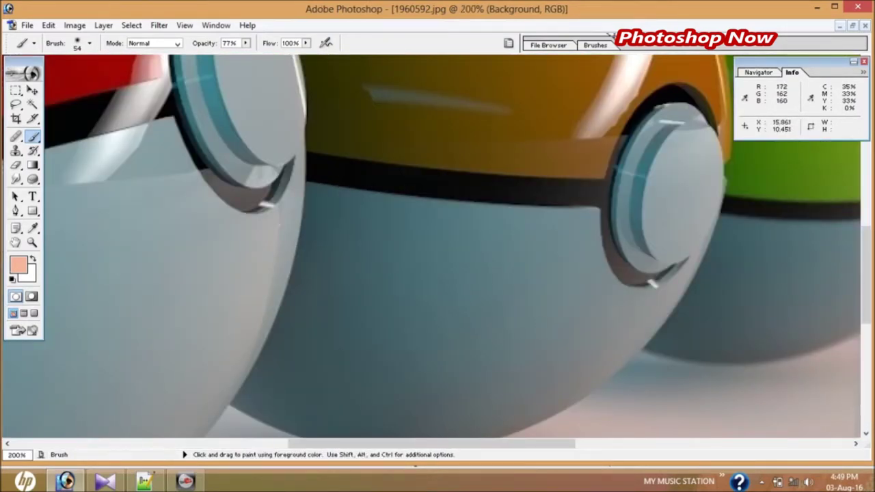
left_click(854, 444)
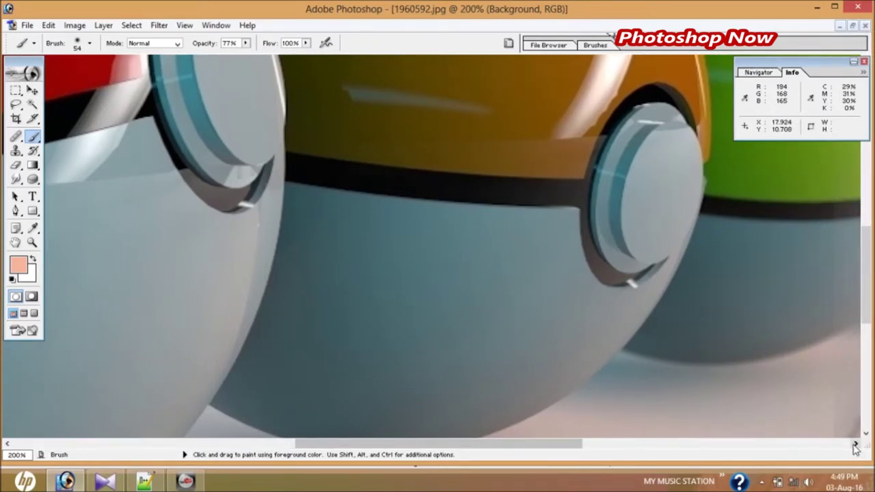
left_click(855, 445)
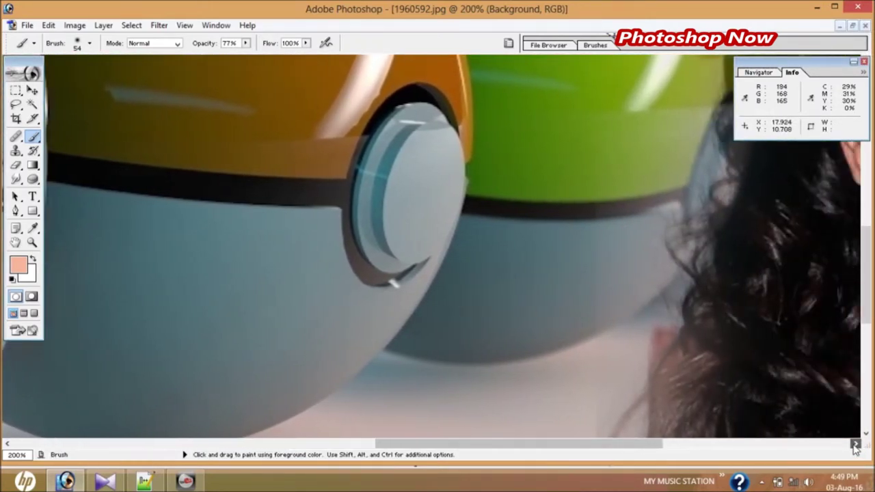
left_click_drag(855, 445, 855, 445)
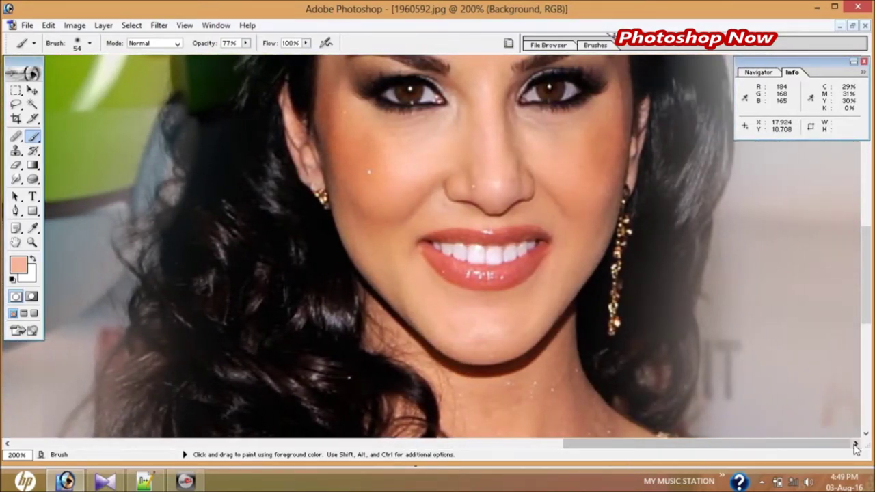
left_click(32, 90)
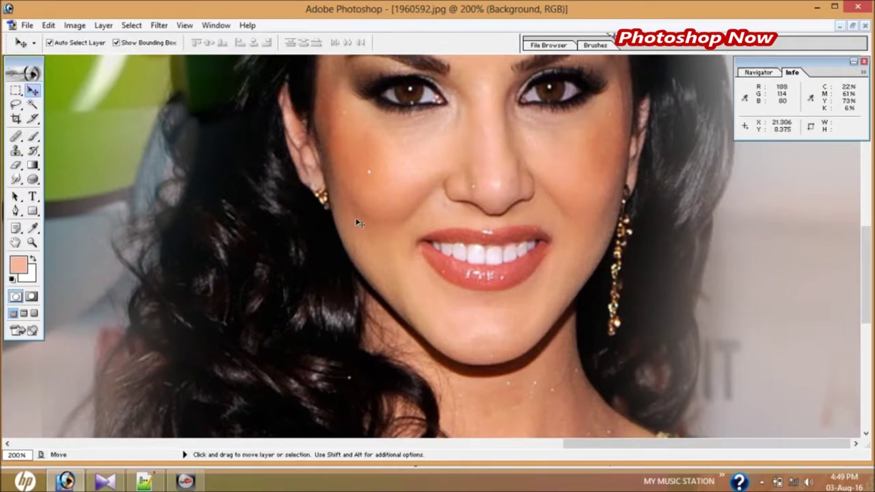
- Duplicate the layer with Ctrl+J, zoom out, and sample a fresh skin tone for the brush
key("ctrl+j")
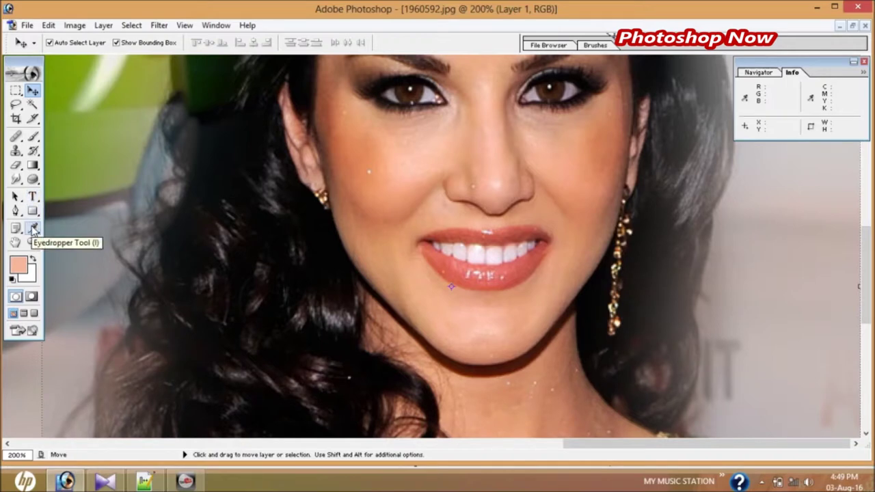
key("ctrl+minus")
key("ctrl+minus")
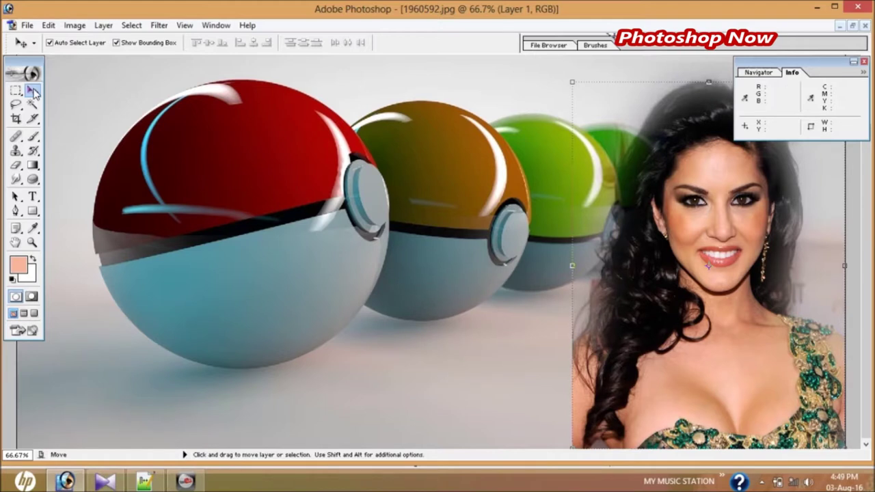
left_click(33, 227)
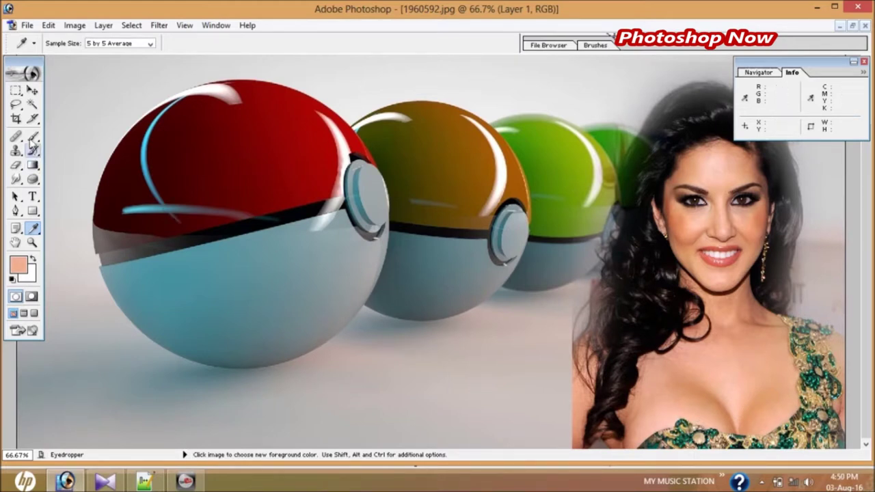
left_click(32, 137)
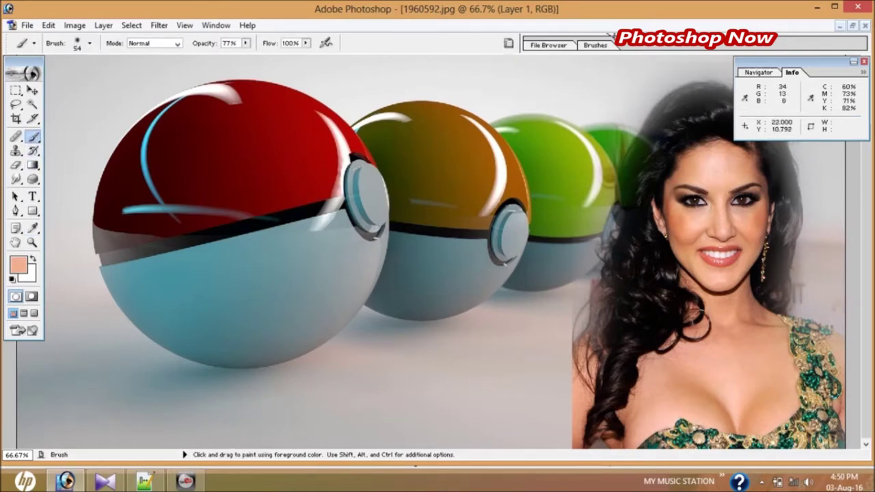
- Zoom to 200% and scroll right and down to the woman's chest and neckline
key("ctrl+plus")
key("ctrl+plus")
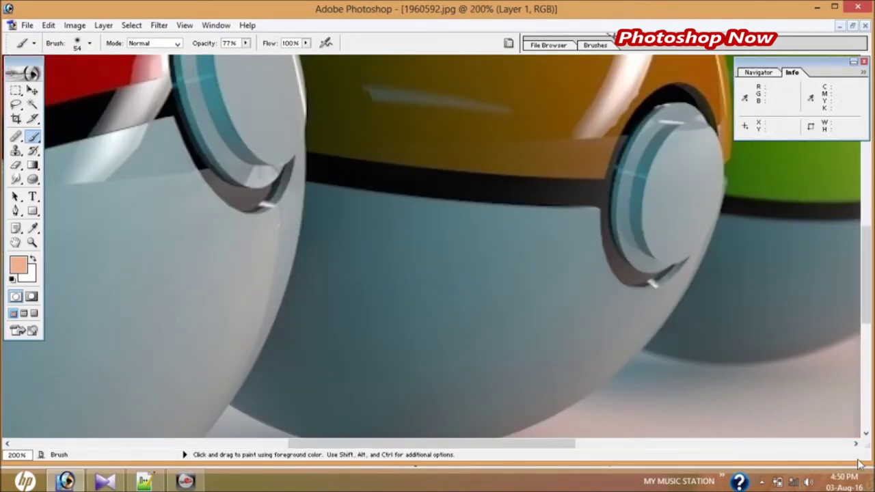
left_click(855, 444)
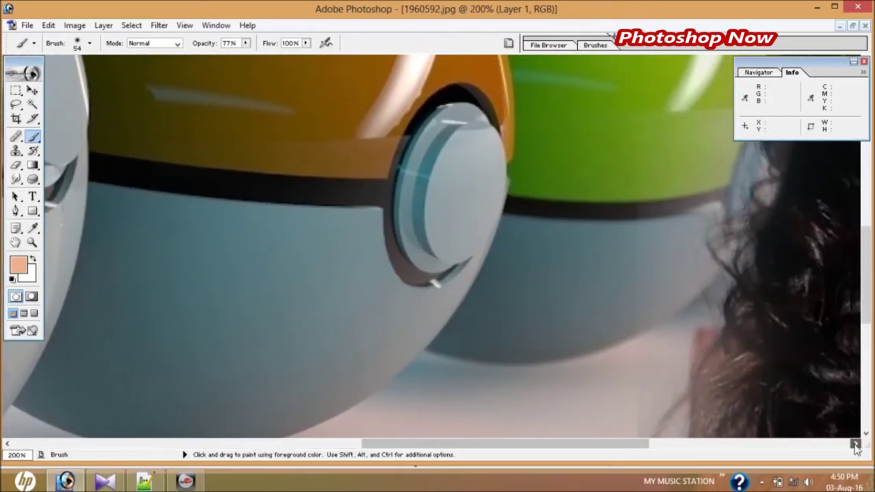
left_click_drag(855, 444, 856, 447)
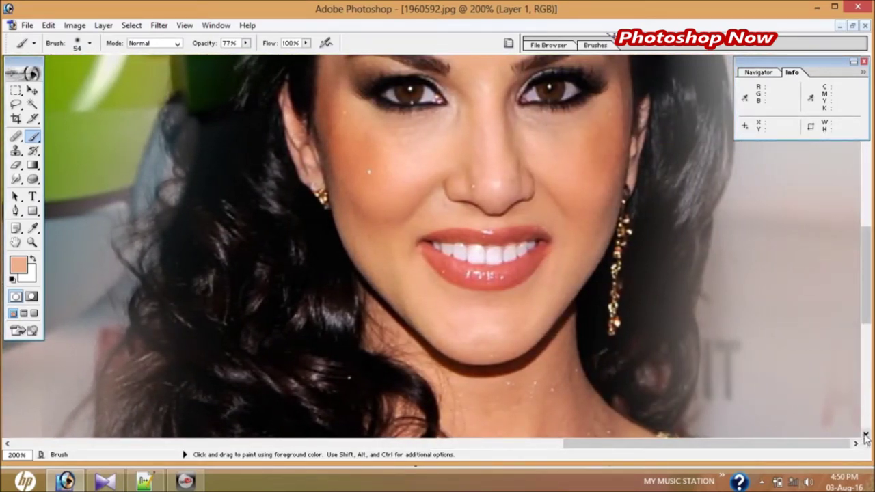
left_click_drag(865, 437, 865, 437)
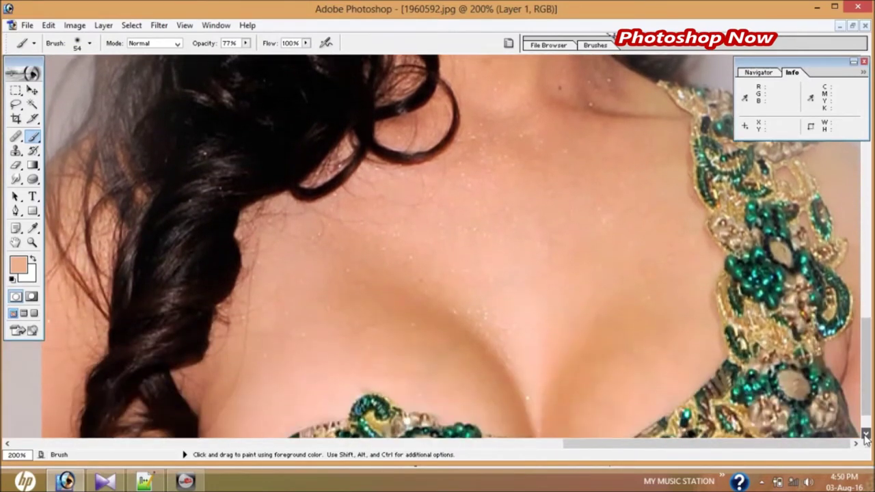
left_click_drag(866, 437, 866, 437)
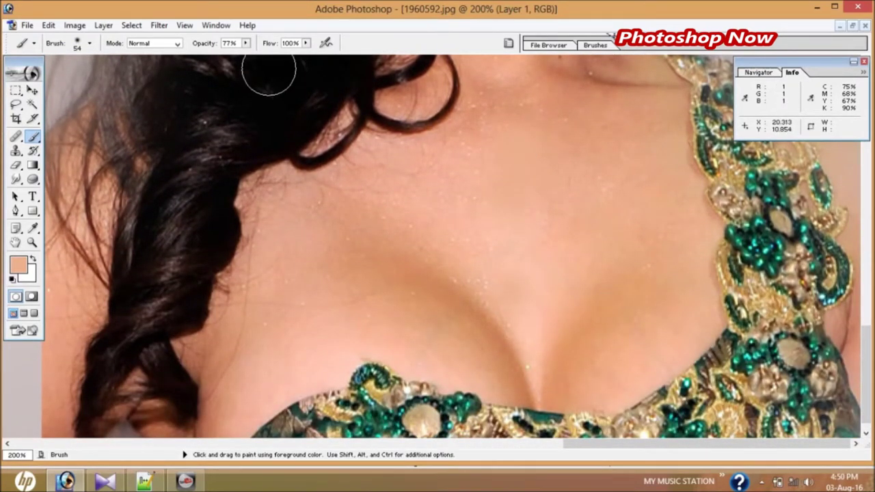
left_click(246, 43)
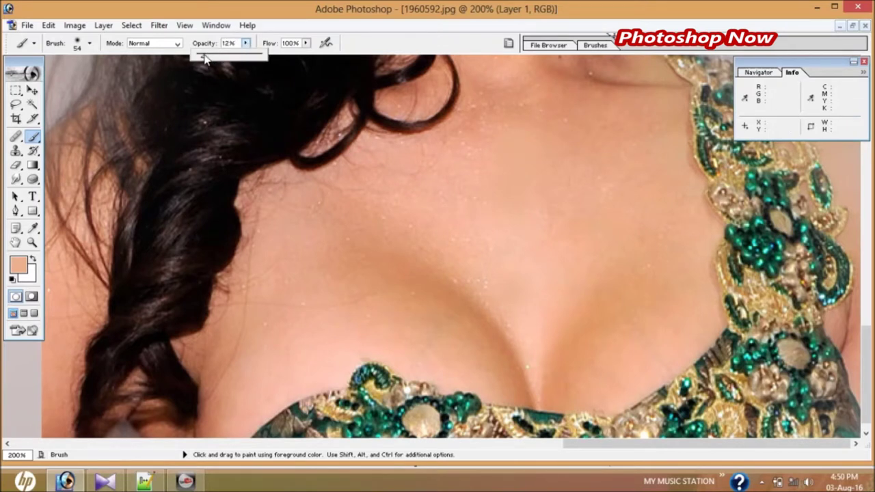
- Set brush opacity to 12%, resample the skin, raise opacity to 21%, and close the Info panel
left_click(393, 181)
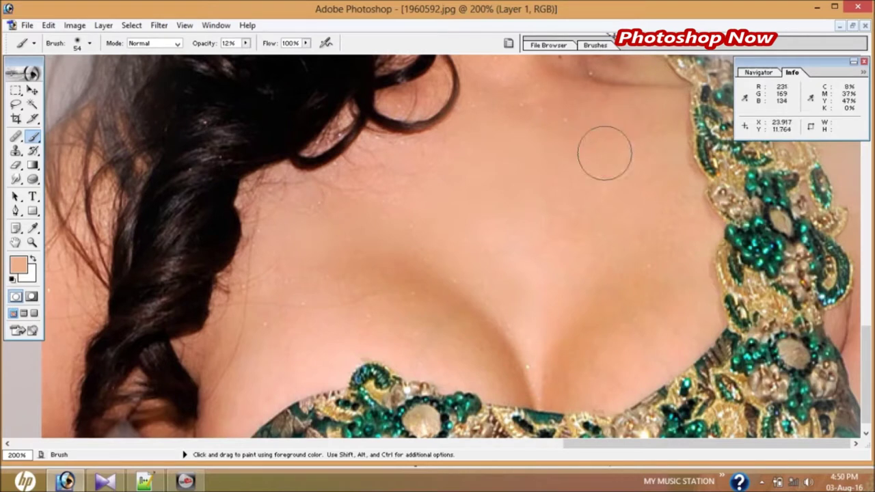
left_click(33, 229)
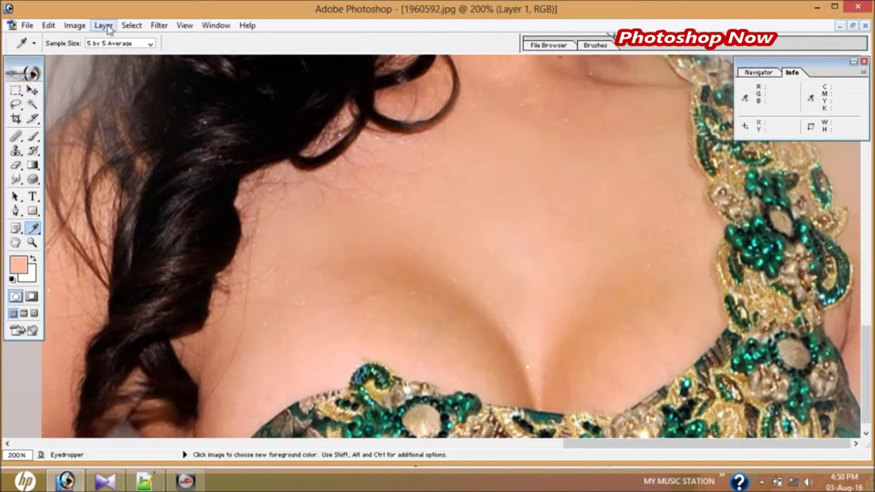
left_click(37, 141)
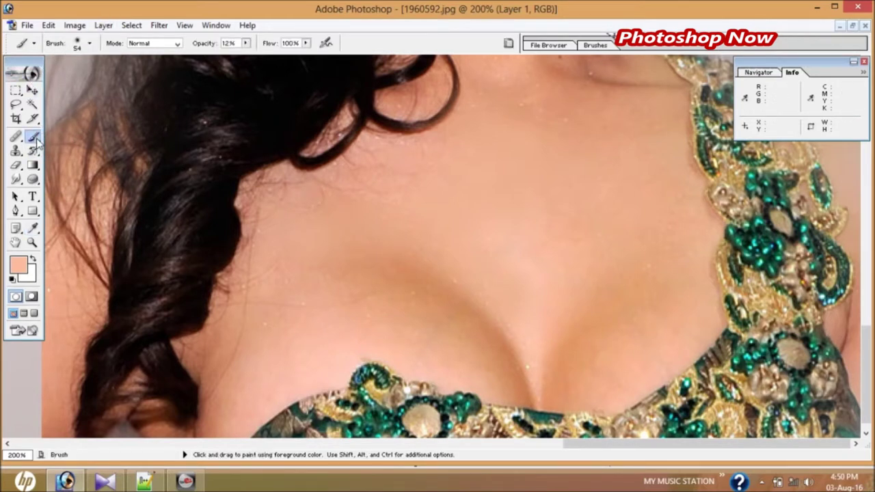
left_click(245, 43)
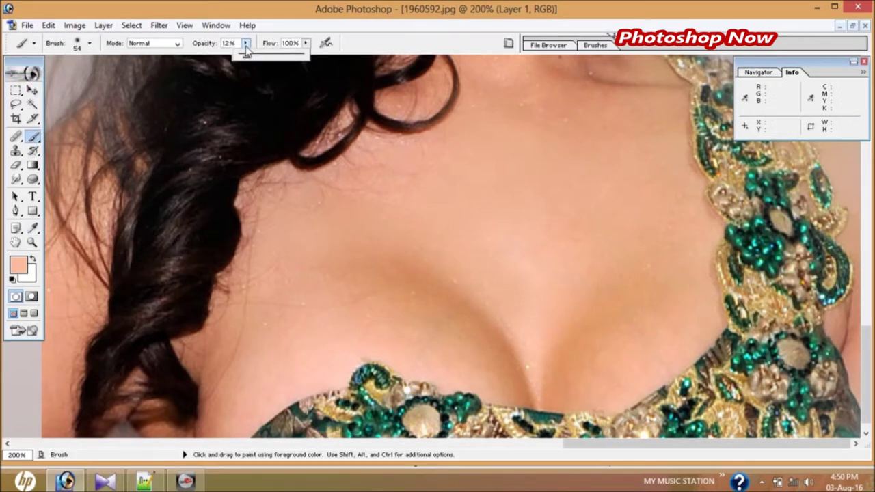
left_click(342, 236)
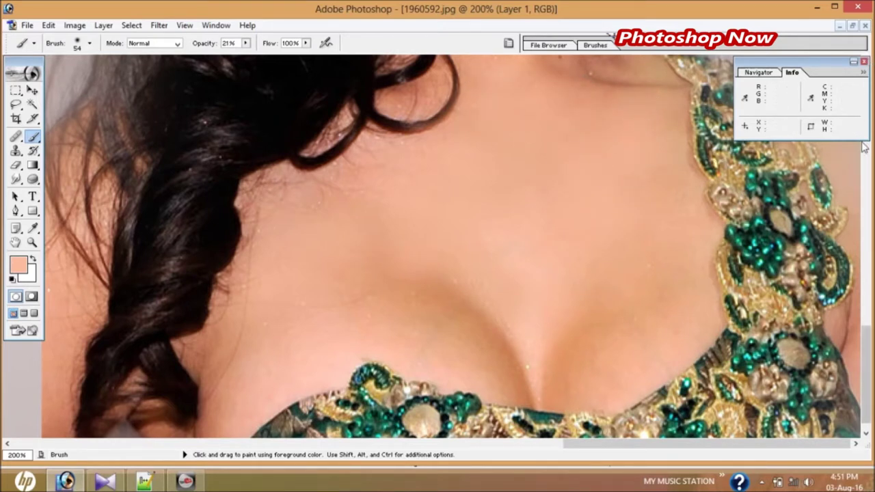
left_click(864, 62)
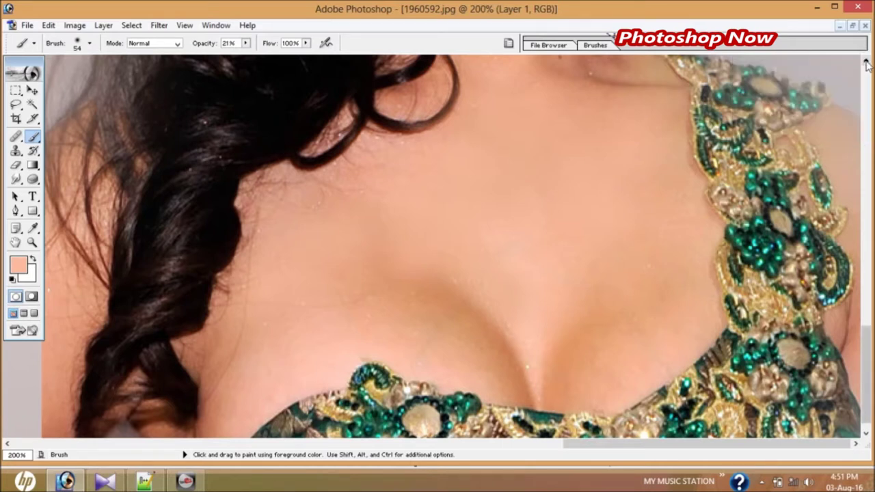
- Scroll to the neck and brush two light skin-tone passes over it
left_click(865, 62)
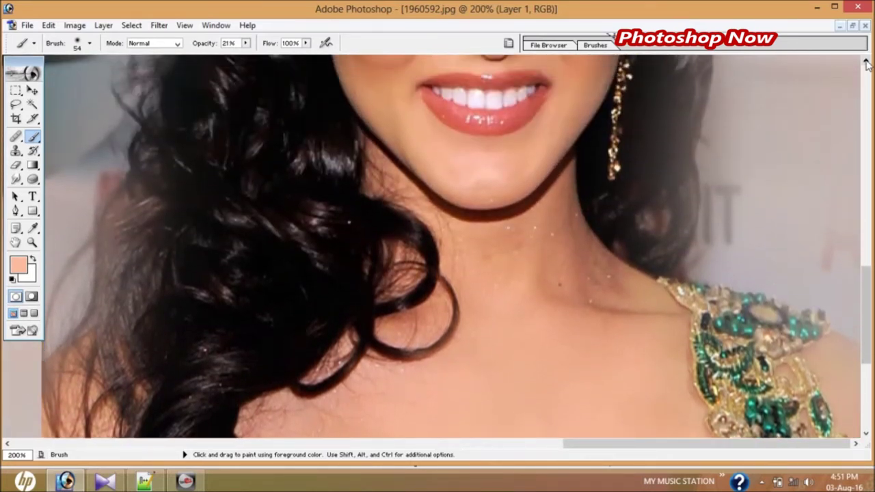
mouse_move(517, 242)
left_mouse_down()
mouse_move(552, 281)
mouse_move(595, 230)
mouse_move(586, 289)
left_mouse_up()
left_click_drag(508, 292, 469, 268)
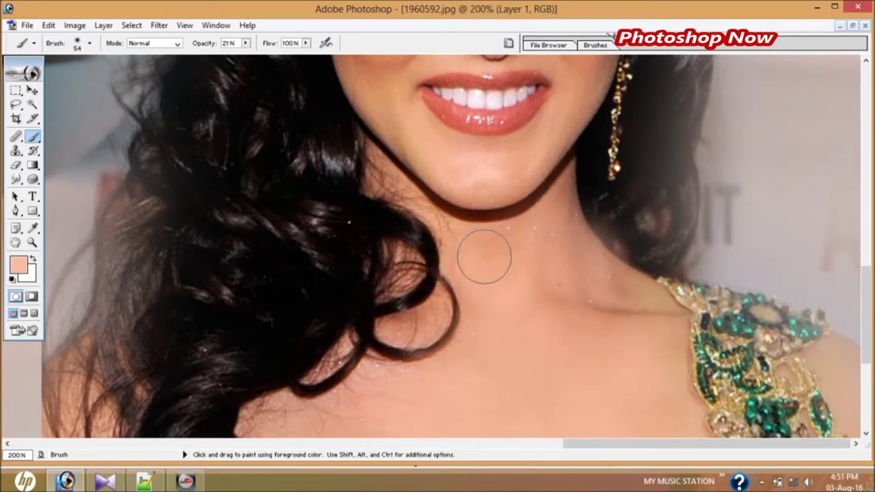
- At 9% brush opacity, paint skin tone over both cheeks and the chin
left_click(866, 60)
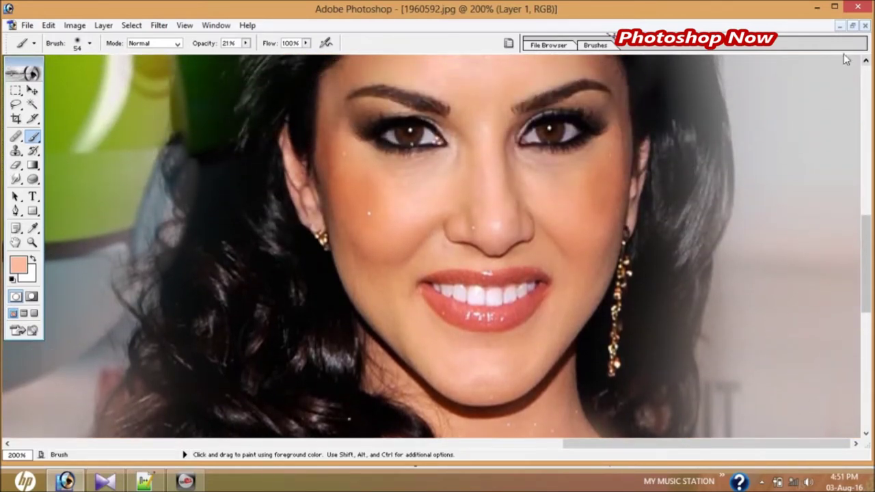
left_click(246, 43)
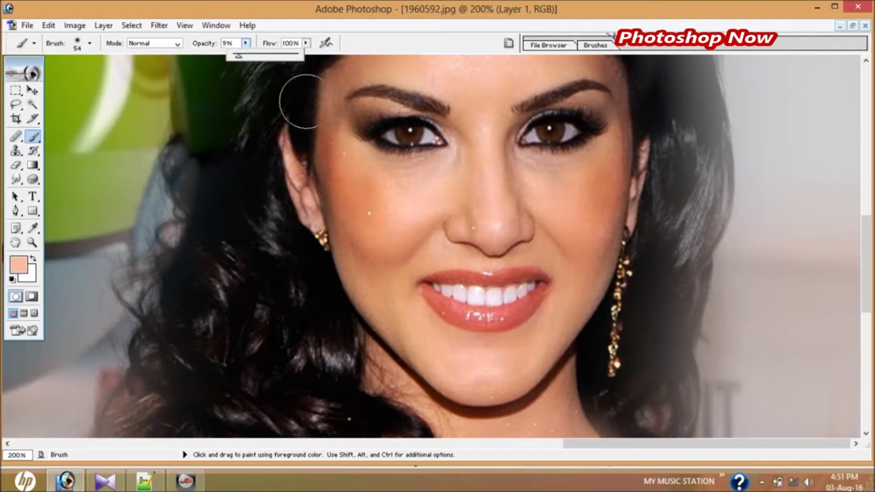
left_click(379, 210)
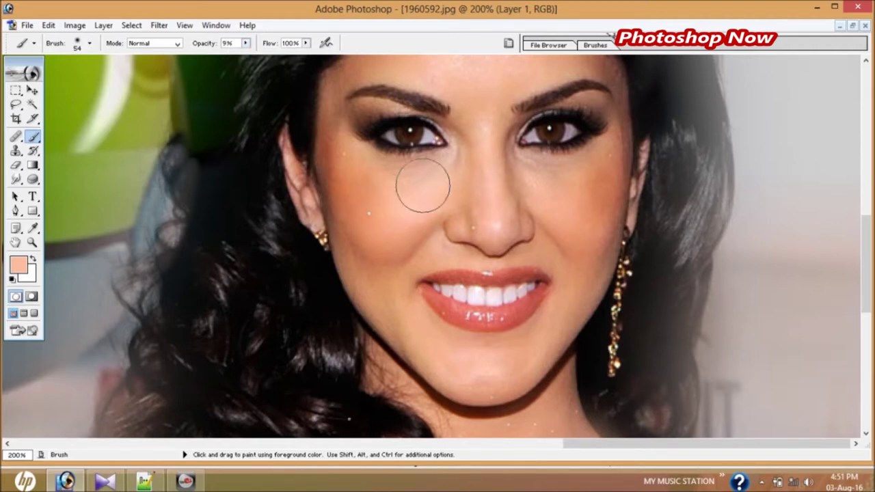
mouse_move(429, 183)
left_mouse_down()
mouse_move(385, 216)
mouse_move(361, 288)
mouse_move(421, 344)
mouse_move(487, 383)
left_mouse_up()
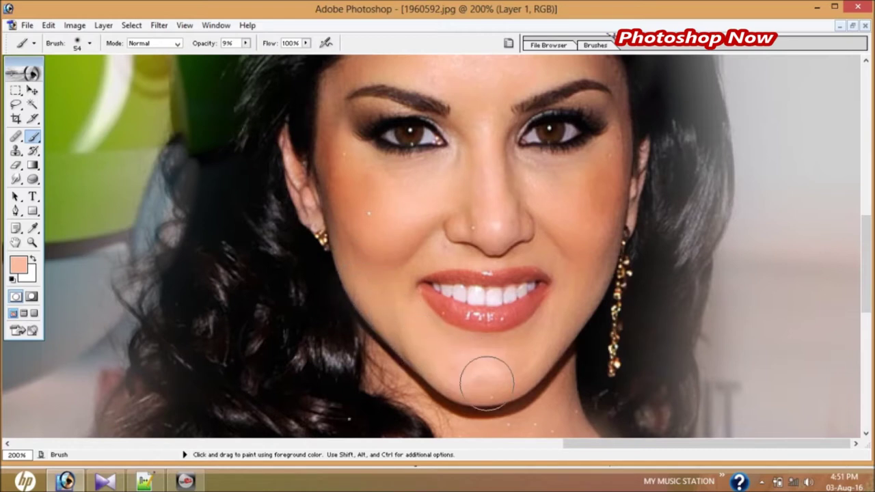
left_click_drag(536, 363, 566, 316)
mouse_move(578, 268)
left_mouse_down()
mouse_move(598, 250)
mouse_move(601, 180)
left_mouse_up()
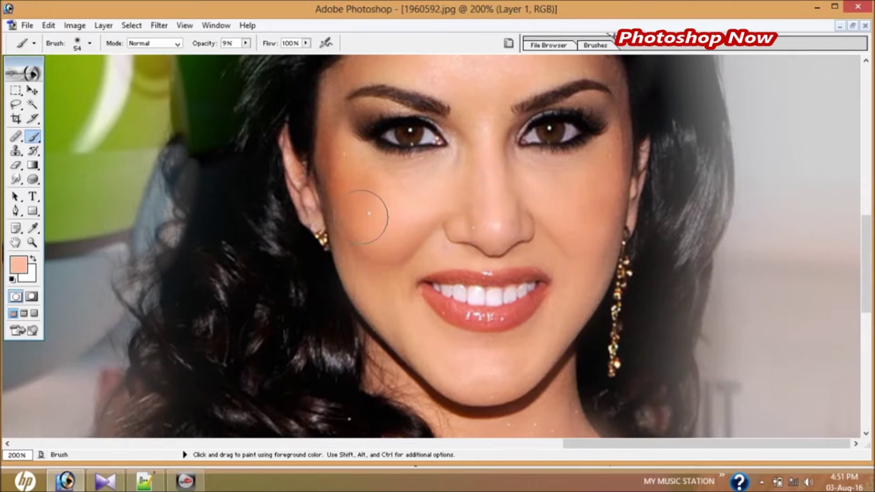
mouse_move(331, 145)
left_mouse_down()
mouse_move(312, 117)
mouse_move(352, 195)
left_mouse_up()
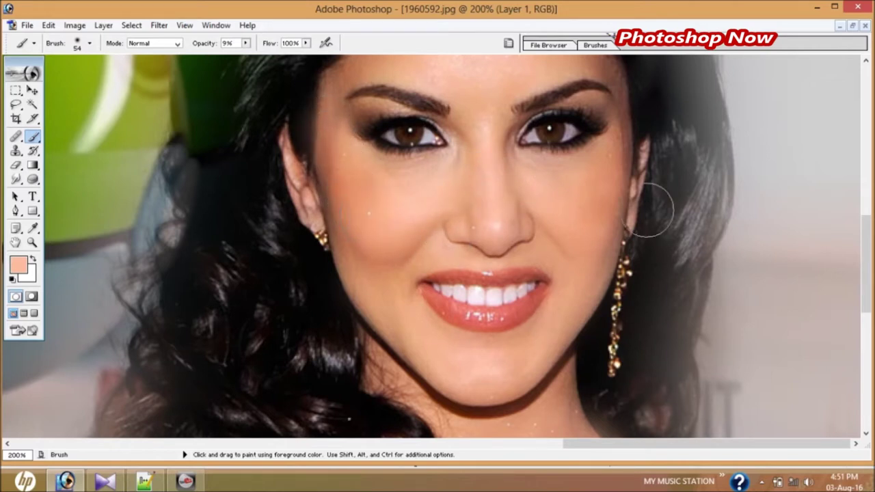
left_click(866, 61)
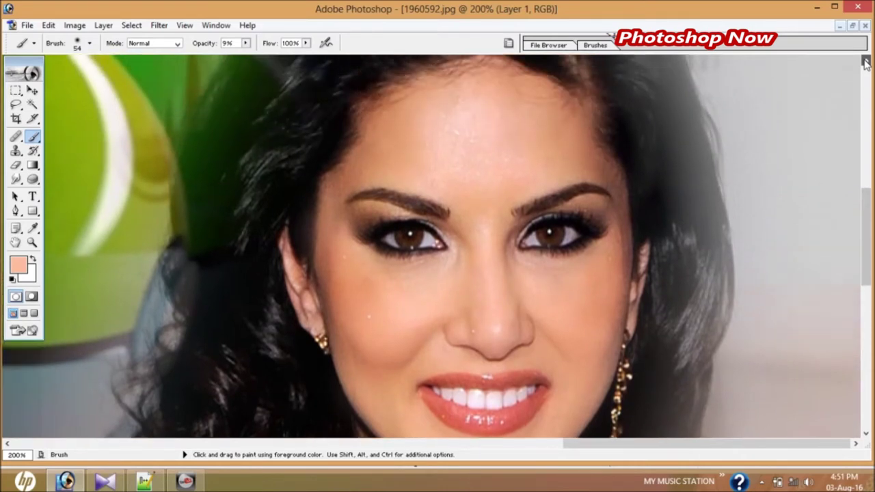
- Brush faint skin-tone strokes across the forehead, then resample the skin colour there with the Eyedropper
left_click(866, 61)
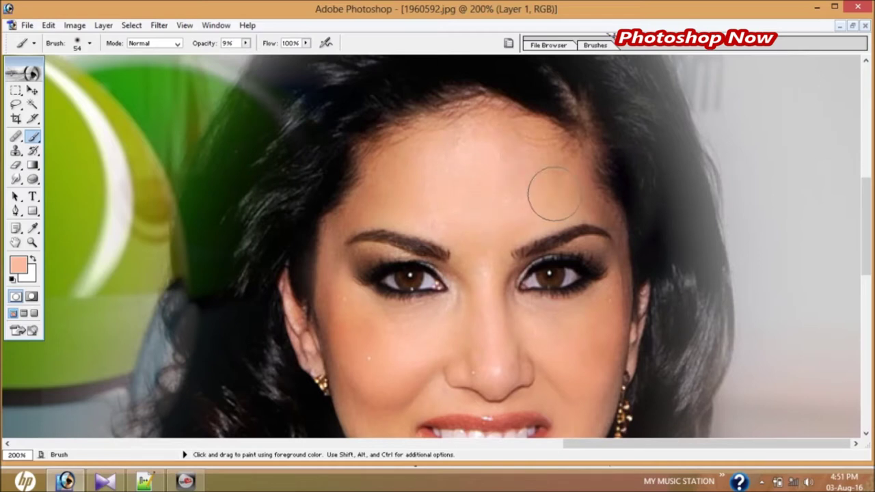
mouse_move(507, 188)
left_mouse_down()
mouse_move(484, 166)
mouse_move(439, 166)
mouse_move(449, 198)
mouse_move(423, 203)
mouse_move(492, 197)
mouse_move(504, 211)
mouse_move(524, 189)
mouse_move(516, 156)
mouse_move(476, 166)
mouse_move(447, 193)
mouse_move(408, 196)
mouse_move(448, 220)
mouse_move(483, 218)
mouse_move(510, 158)
mouse_move(490, 149)
mouse_move(531, 195)
mouse_move(494, 203)
left_mouse_up()
left_click(30, 231)
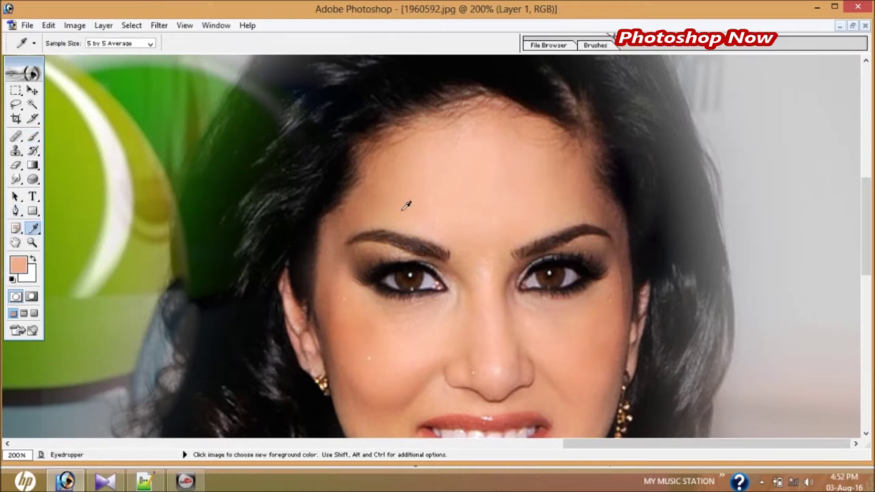
left_click(34, 138)
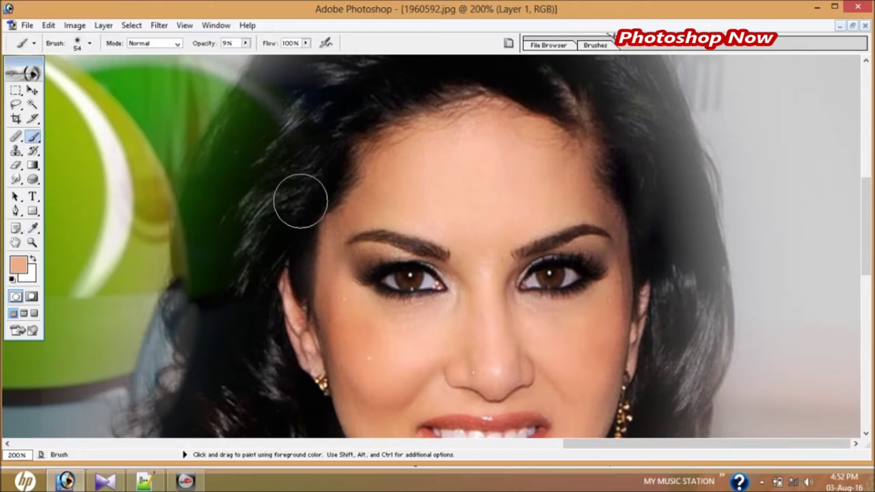
- Paint faint 9% skin tone over the forehead, both cheeks, right temple, hairline and between the brows
mouse_move(422, 185)
left_mouse_down()
mouse_move(465, 196)
mouse_move(492, 175)
mouse_move(494, 195)
mouse_move(515, 186)
mouse_move(462, 139)
mouse_move(430, 178)
mouse_move(432, 196)
mouse_move(463, 200)
mouse_move(486, 230)
mouse_move(522, 205)
left_mouse_up()
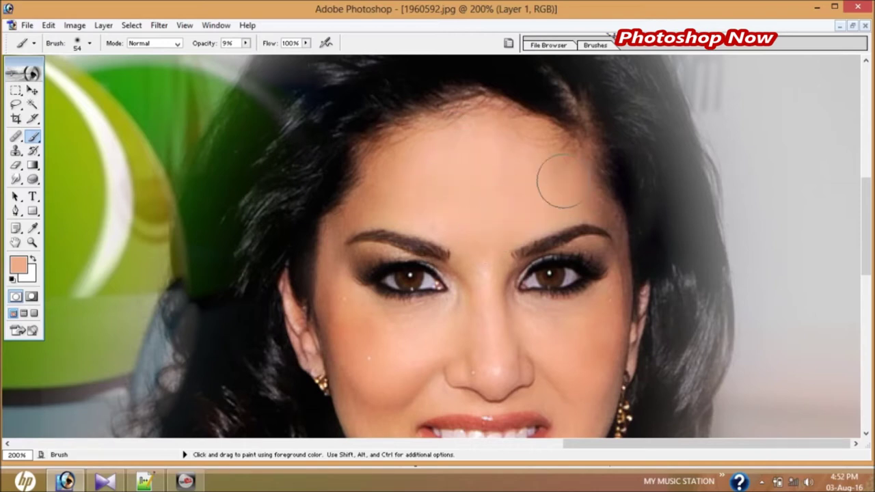
mouse_move(524, 162)
left_mouse_down()
mouse_move(479, 139)
mouse_move(430, 188)
mouse_move(411, 193)
mouse_move(445, 209)
mouse_move(381, 197)
mouse_move(338, 215)
left_mouse_up()
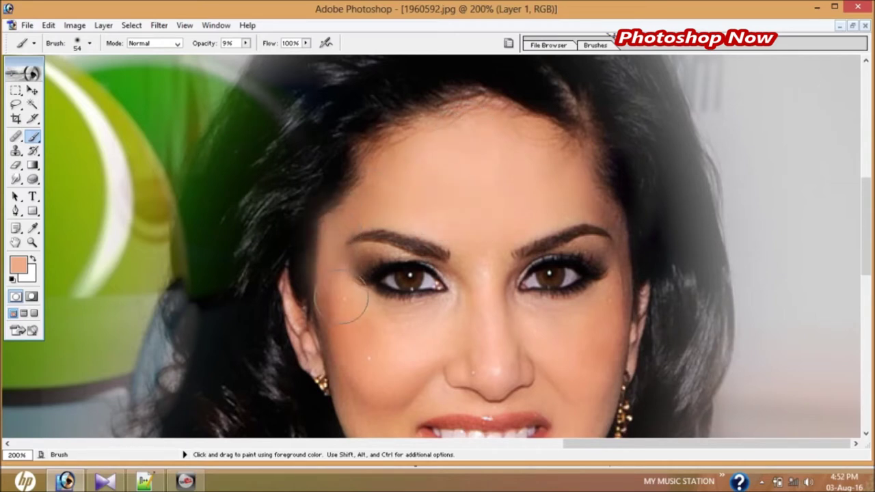
mouse_move(375, 339)
left_mouse_down()
mouse_move(406, 336)
mouse_move(420, 345)
mouse_move(455, 337)
left_mouse_up()
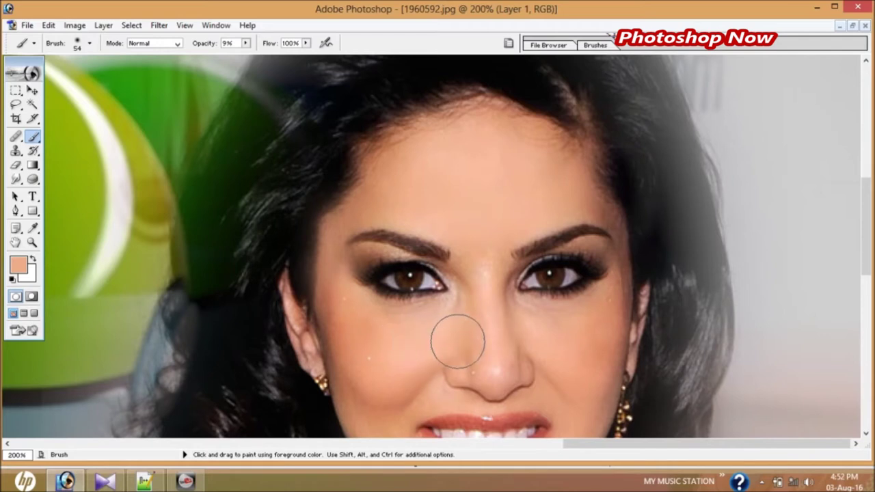
left_click_drag(556, 335, 537, 324)
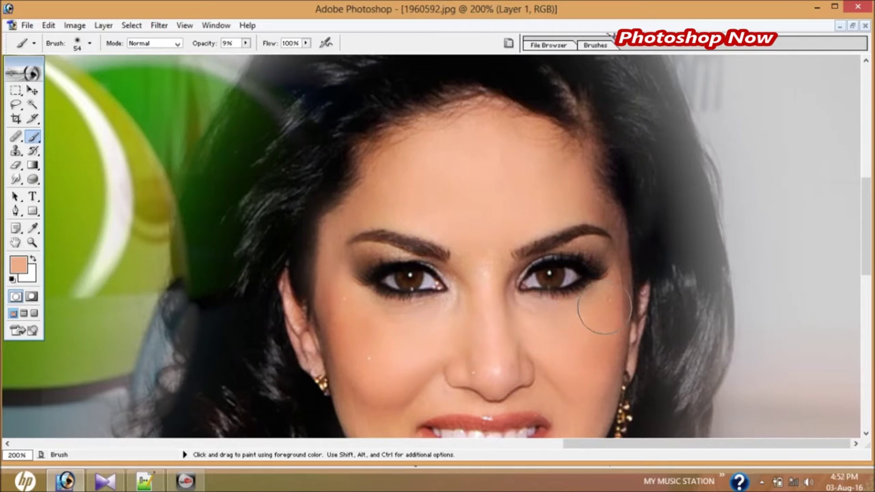
mouse_move(619, 274)
left_mouse_down()
mouse_move(624, 221)
mouse_move(621, 197)
mouse_move(609, 190)
left_mouse_up()
left_click_drag(492, 146, 510, 145)
mouse_move(449, 211)
left_mouse_down()
mouse_move(464, 205)
mouse_move(483, 253)
mouse_move(465, 312)
left_mouse_up()
- Lighten the neck shadow under the chin with faint skin tone, then zoom out to the whole composition
left_click(865, 434)
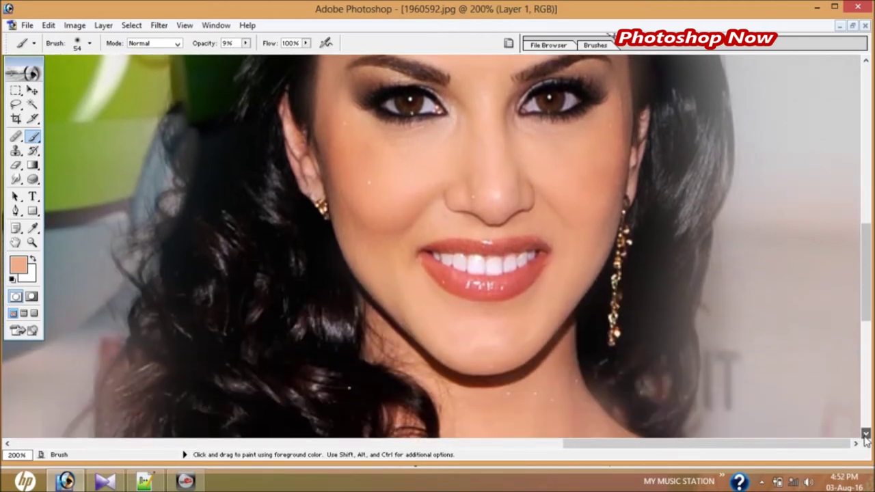
left_click(866, 433)
mouse_move(544, 354)
left_mouse_down()
mouse_move(492, 363)
mouse_move(537, 365)
mouse_move(580, 341)
mouse_move(499, 363)
mouse_move(418, 368)
mouse_move(371, 308)
mouse_move(454, 371)
mouse_move(479, 411)
left_mouse_up()
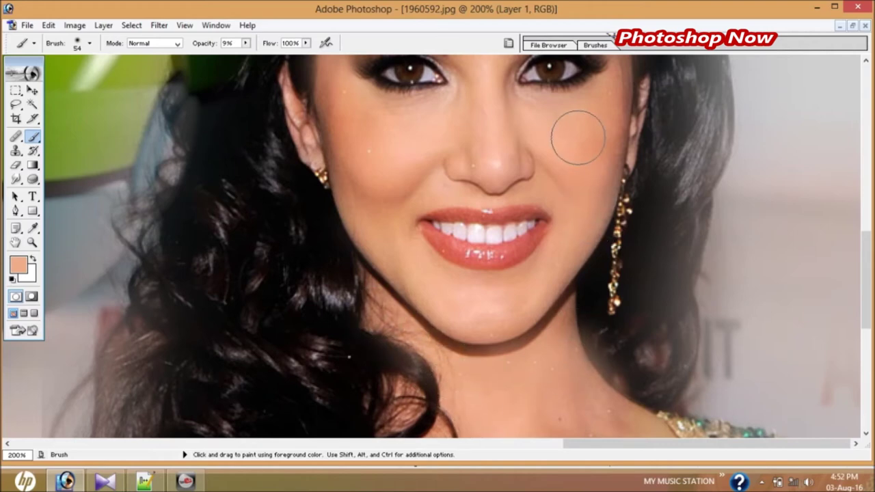
key("ctrl+minus")
key("ctrl+minus")
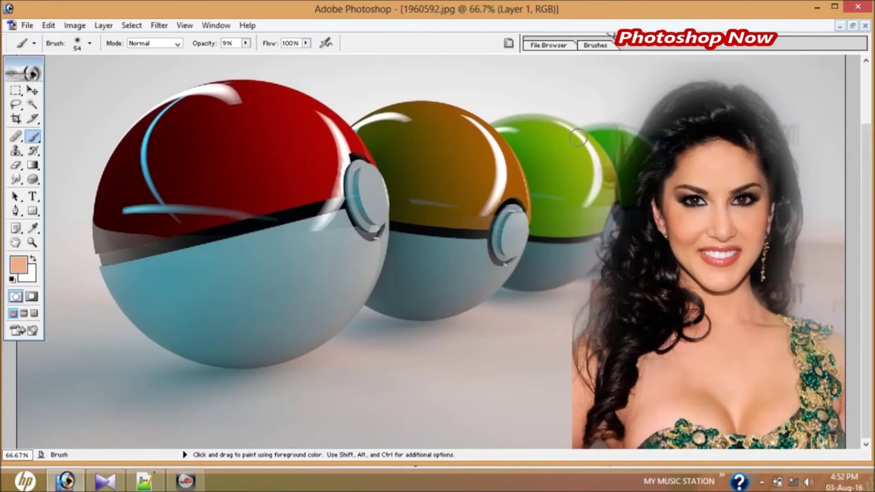
key("ctrl+minus")
key("ctrl+plus")
key("ctrl+plus")
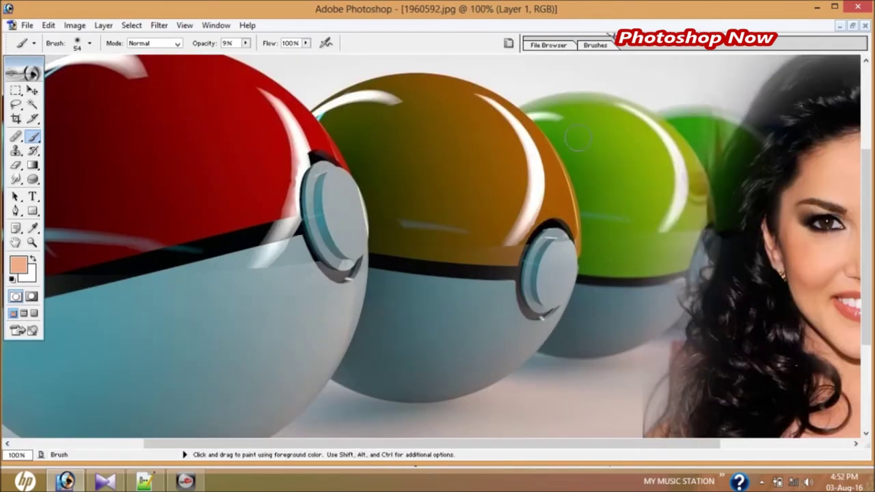
left_click(855, 444)
left_click(855, 444)
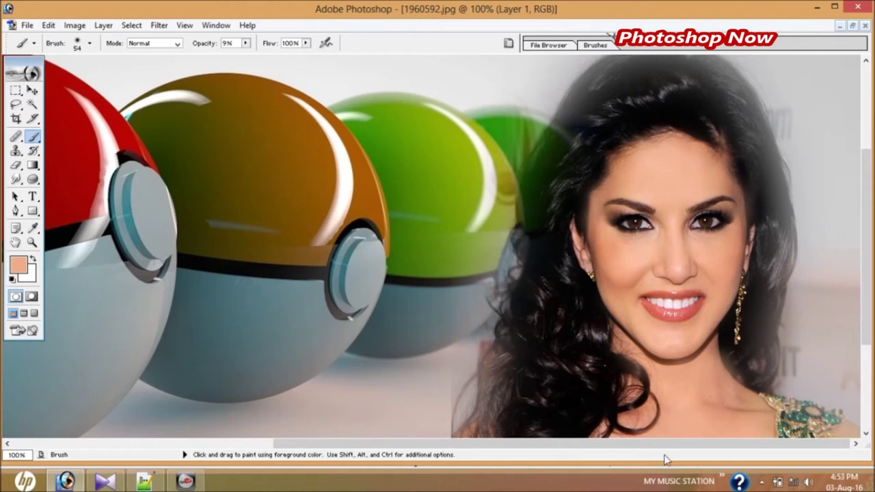
key("ctrl+plus")
left_click(855, 444)
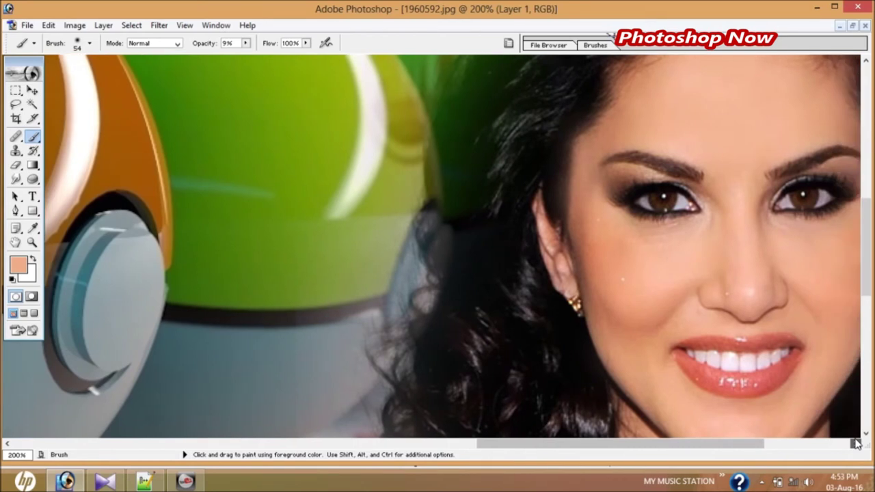
left_click(857, 443)
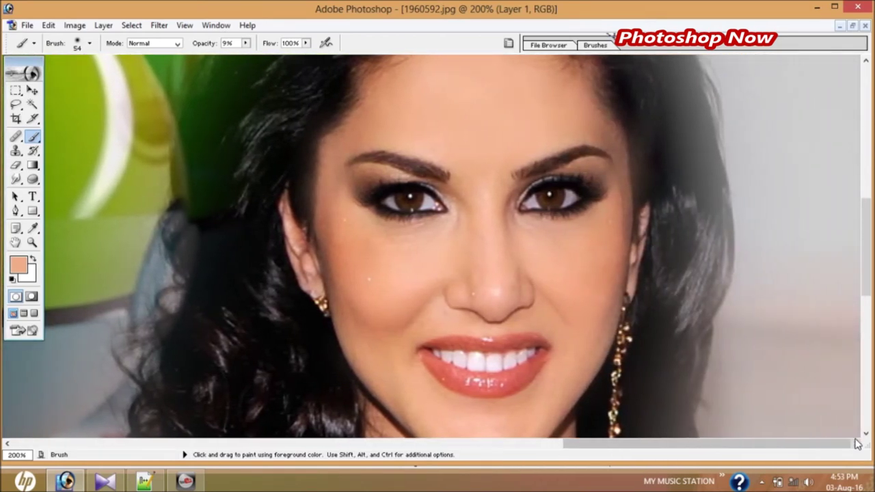
key("ctrl+minus")
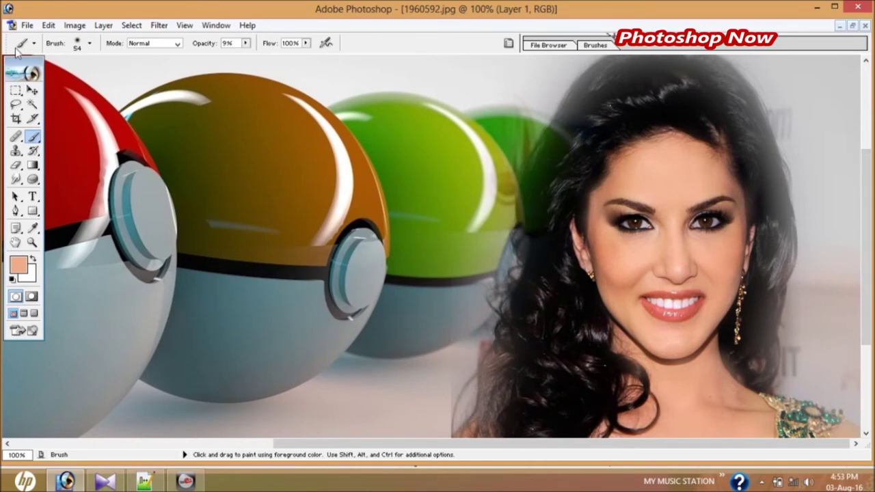
- Save the image to the Desktop as JPEG dfdfdcopy.jpg, accepting the default JPEG options
left_click(21, 26)
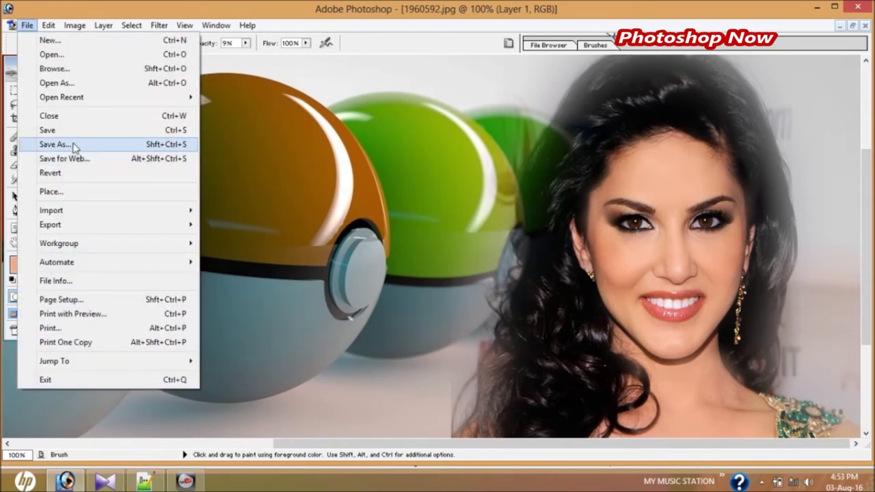
left_click(74, 145)
left_click(293, 168)
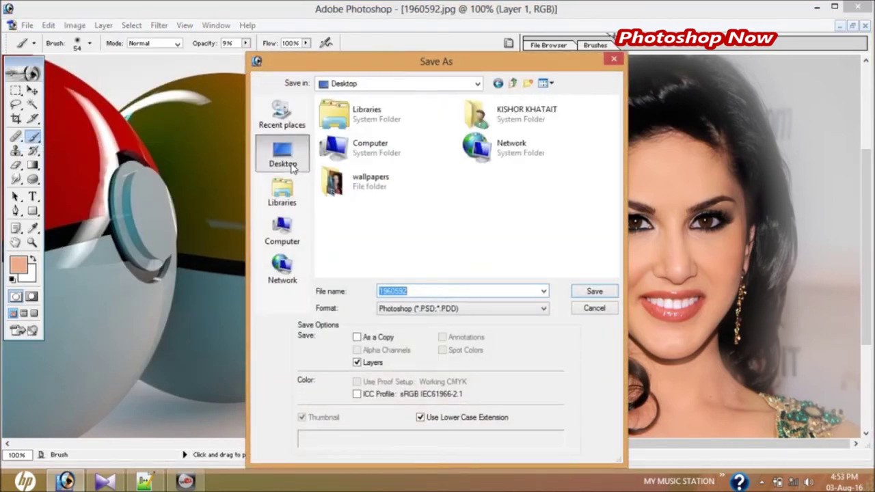
left_click(423, 309)
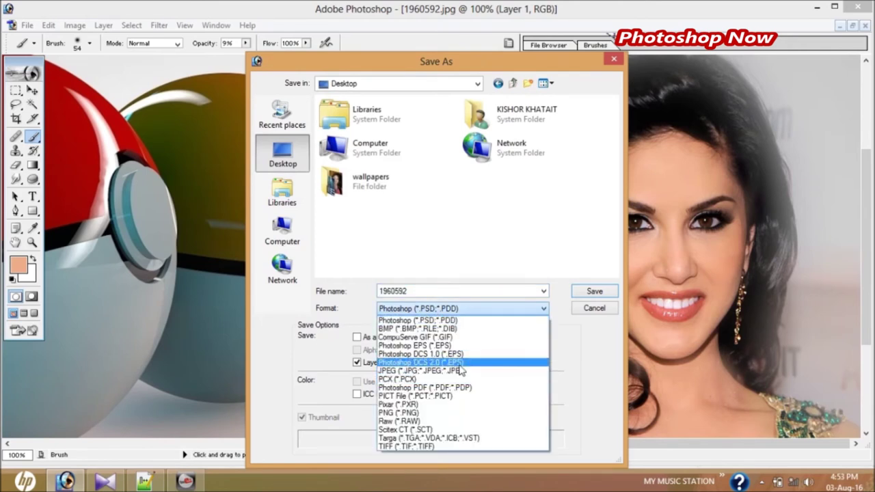
left_click(459, 369)
double_click(404, 292)
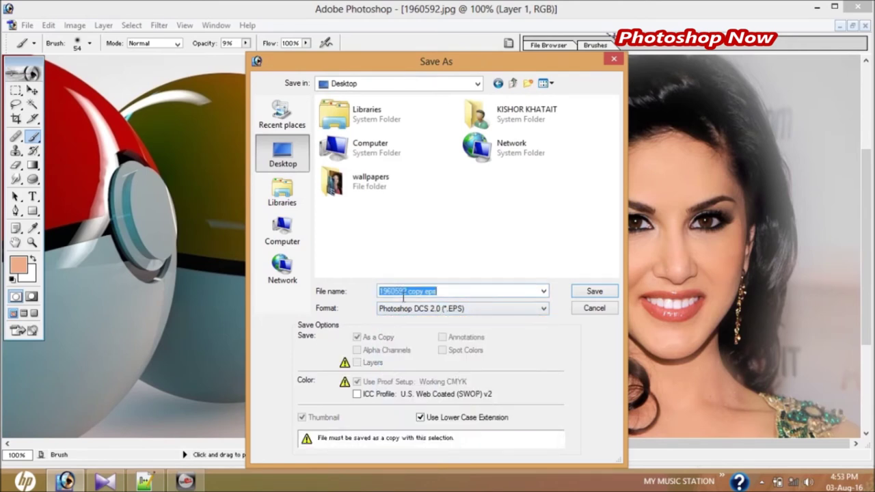
type("dfdfd")
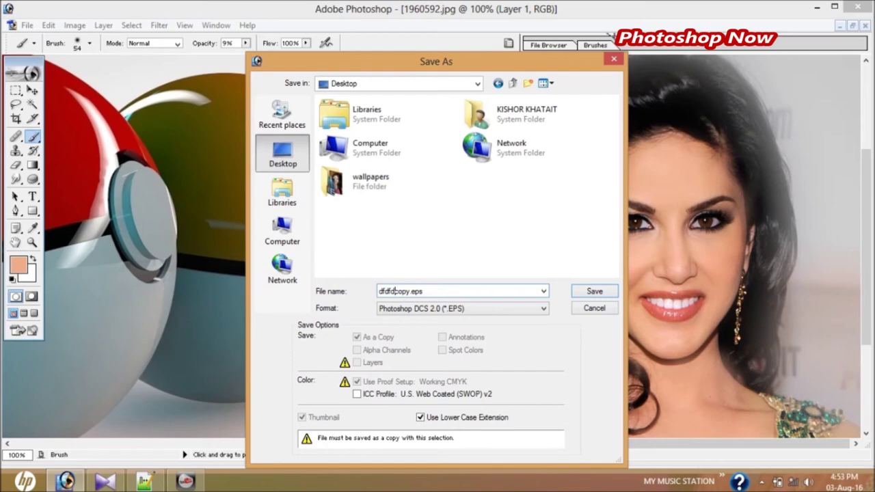
left_click(423, 309)
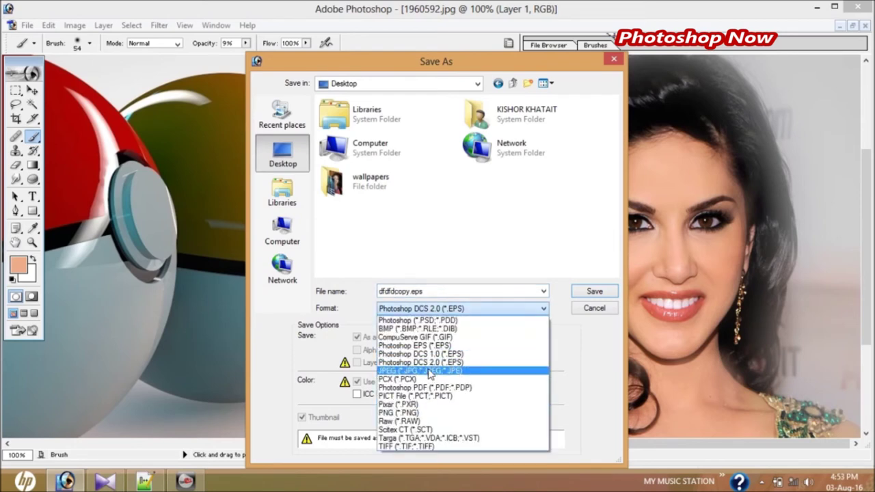
left_click(428, 370)
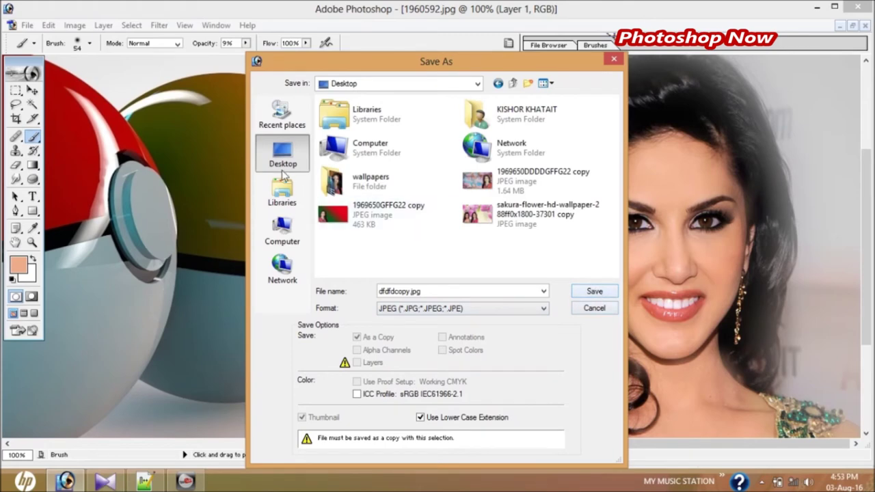
left_click(594, 292)
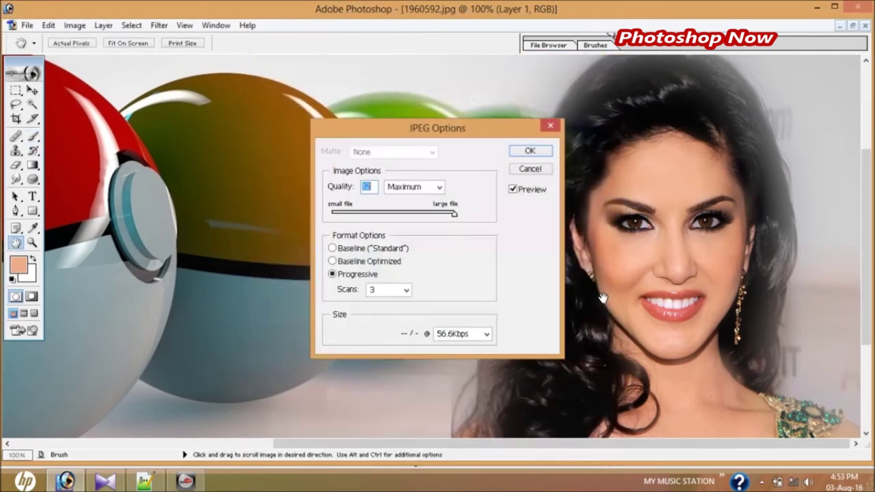
left_click(514, 151)
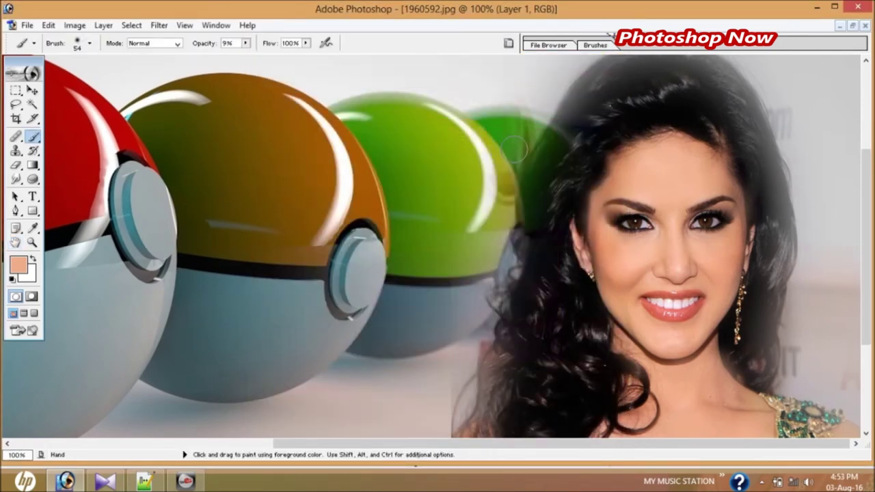
- Minimize Photoshop and Notepad++ and open dfdfdcopy from the desktop
left_click(823, 9)
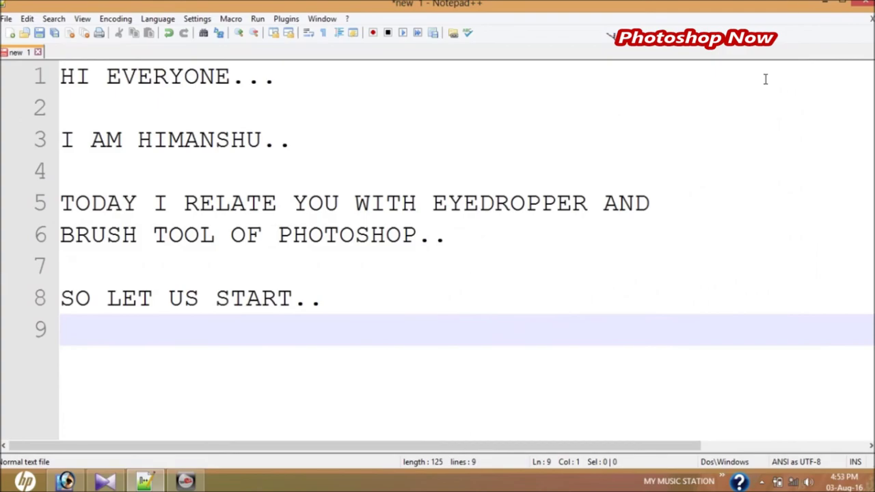
left_click(824, 5)
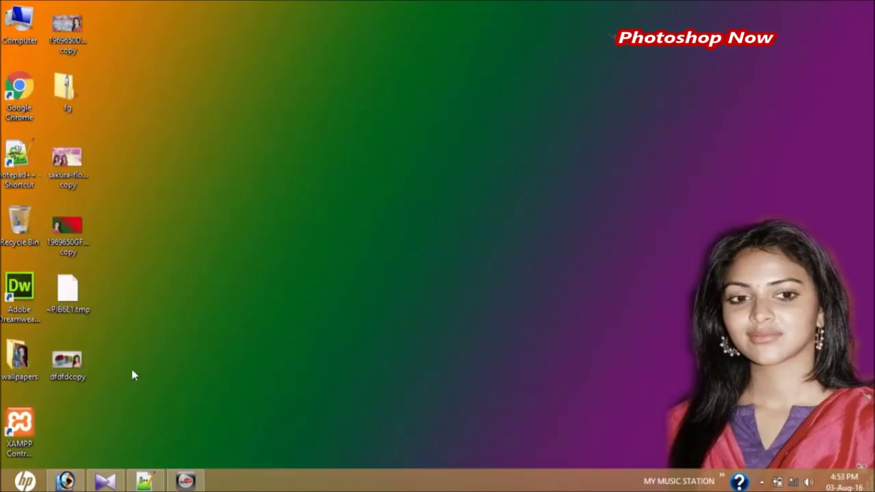
double_click(88, 368)
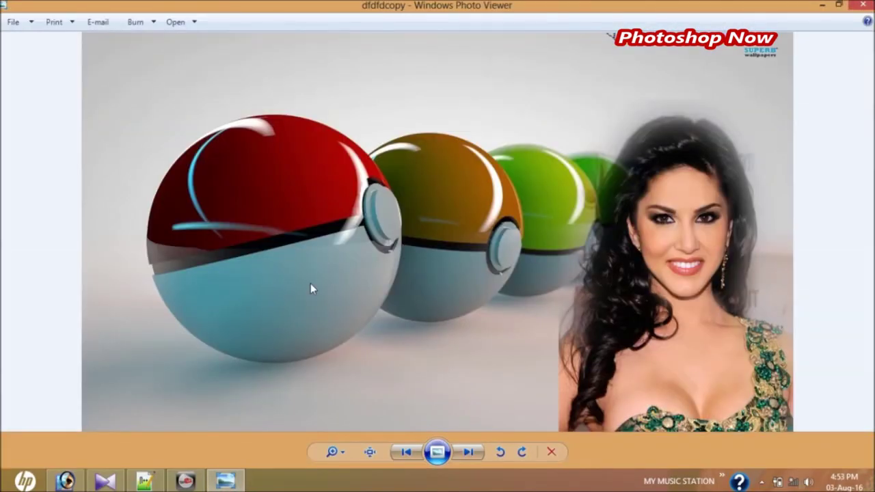
- Zoom into dfdfdcopy and pan to inspect the blended woman on the right
scroll(315, 291, "up", 3)
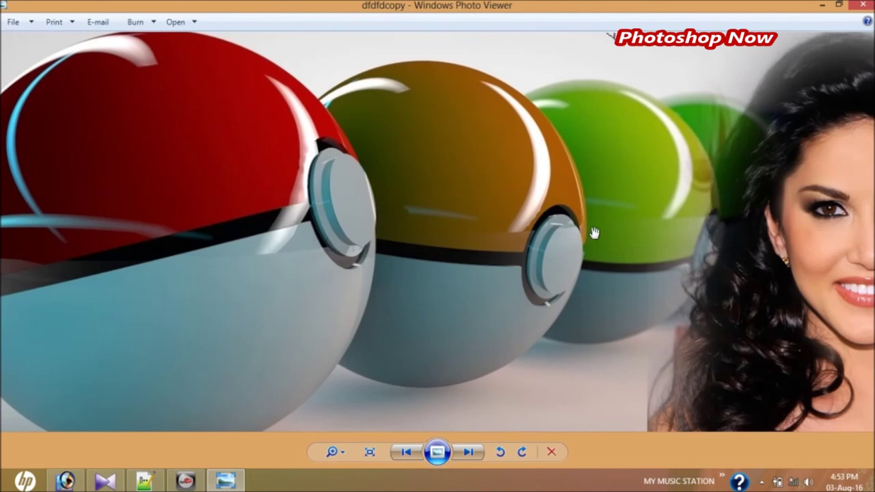
left_click_drag(451, 232, 276, 225)
left_click_drag(499, 293, 455, 275)
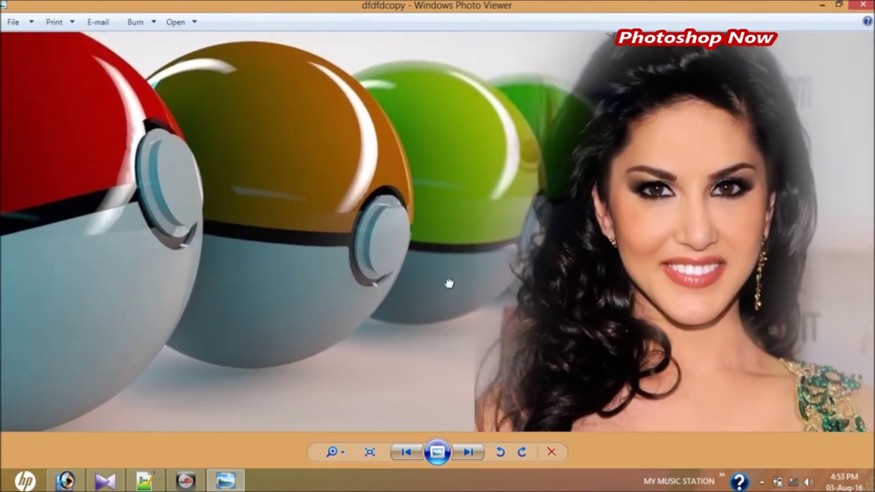